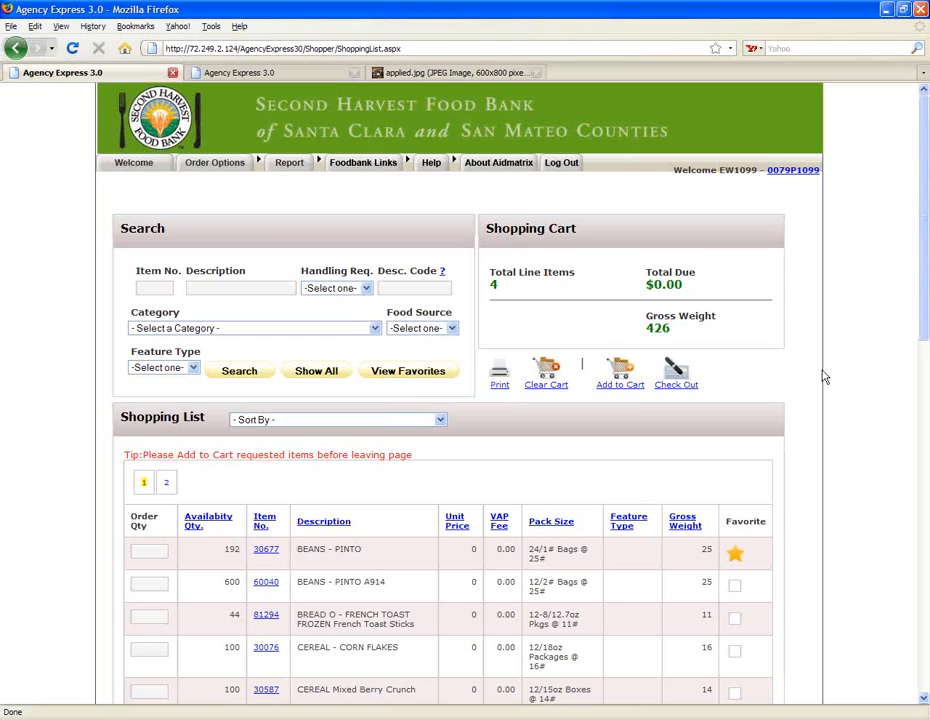
Step: Try to add 193 of item 30677, BEANS - PINTO, to the cart
scroll(824, 376, "down", 2)
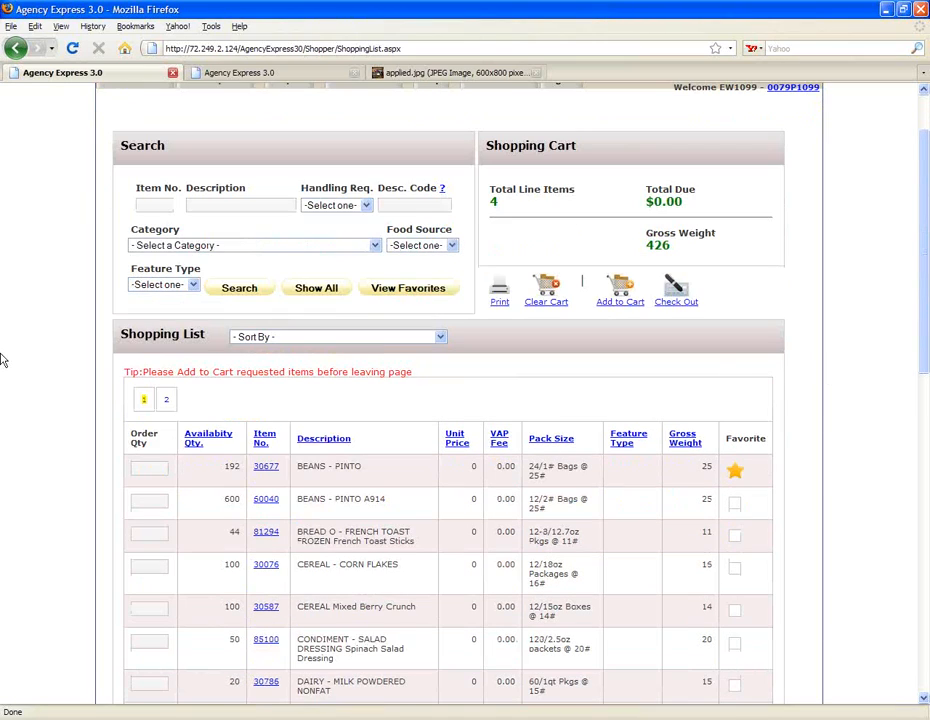
scroll(26, 368, "down", 2)
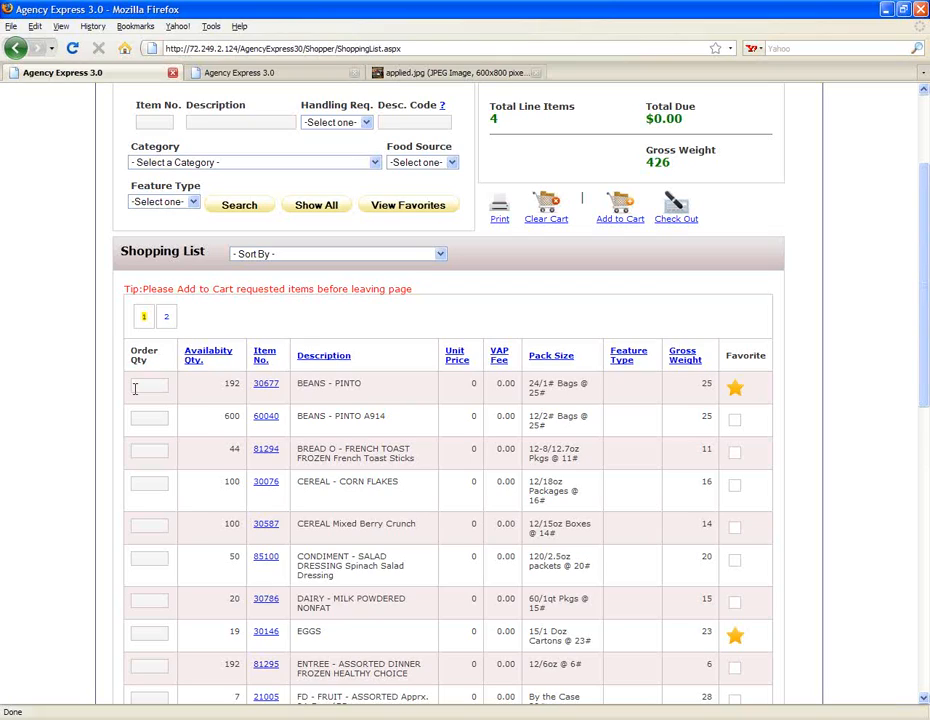
left_click(140, 385)
type("193")
left_click(620, 208)
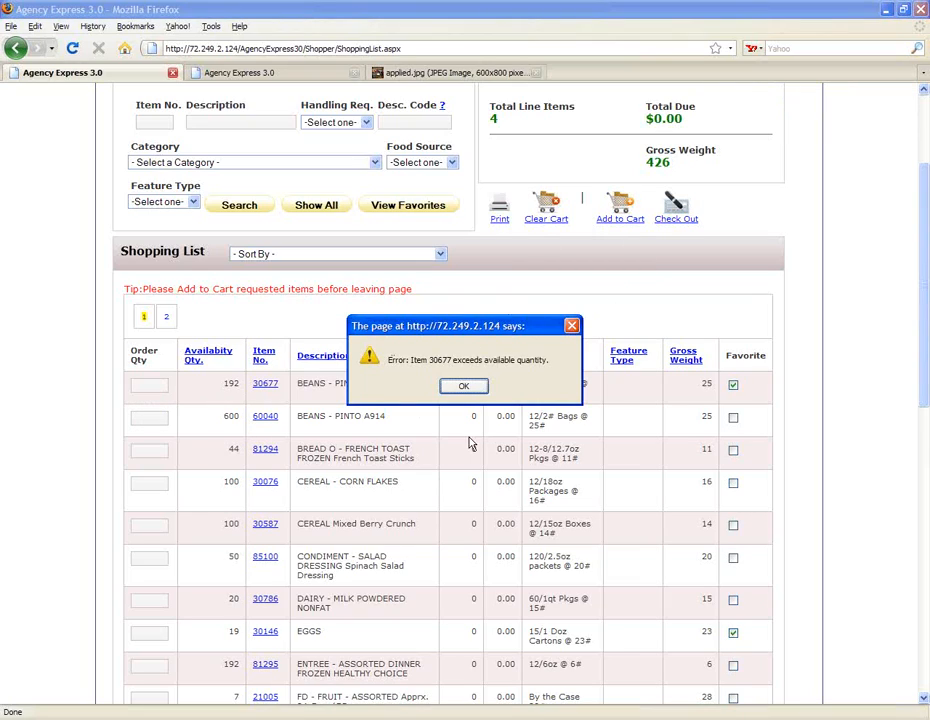
left_click(464, 387)
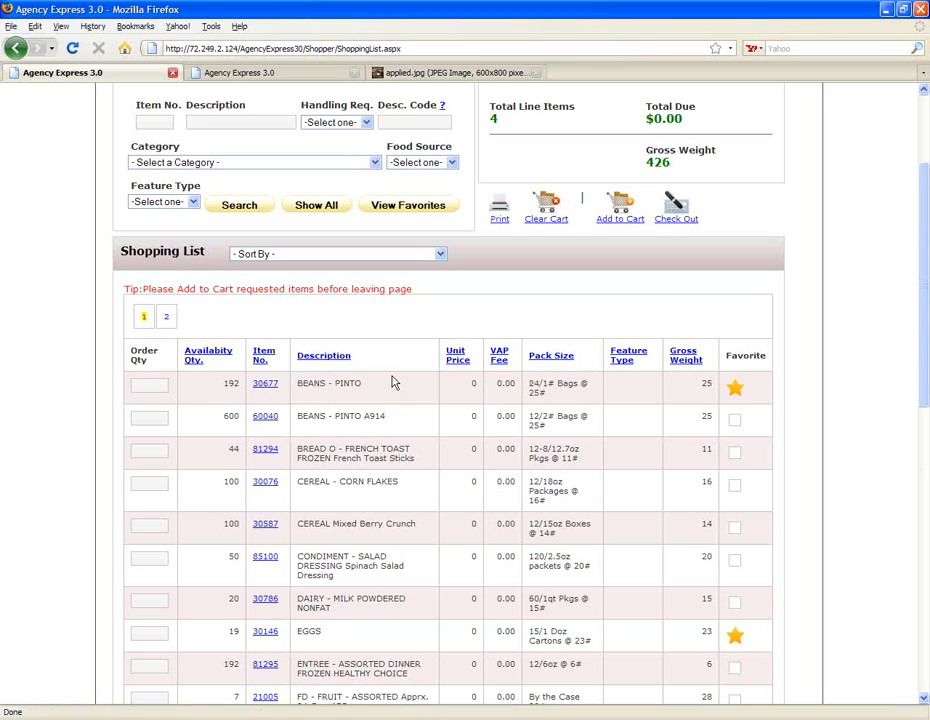
Step: Sort the shopping list by available quantity in ascending and descending order, and finally sort it by description in ascending order
left_click(196, 361)
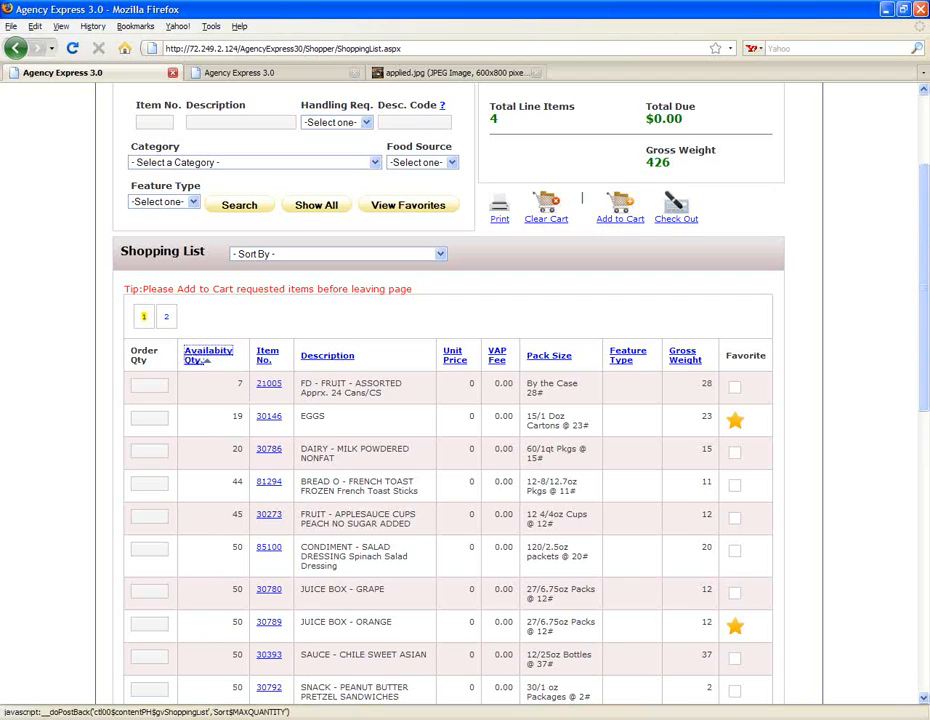
left_click(197, 356)
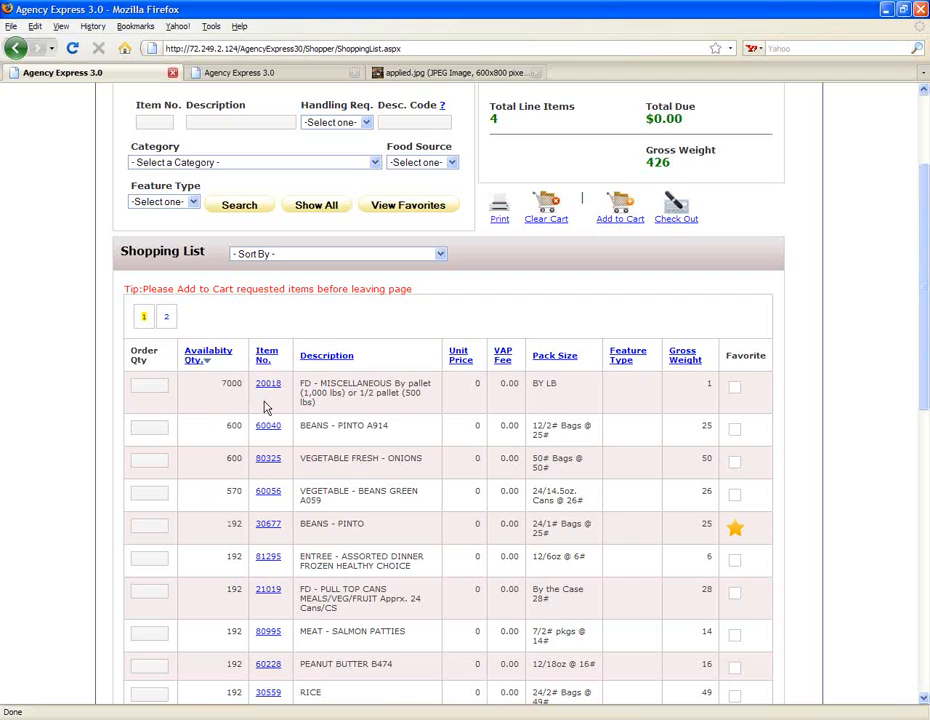
left_click(348, 357)
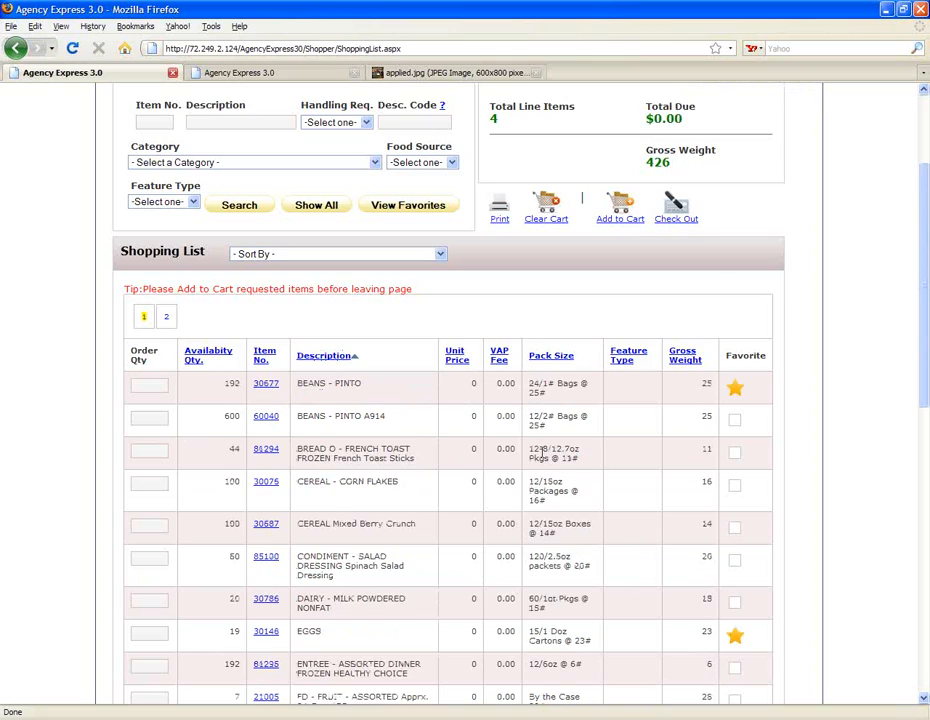
Step: View the item details of 60040, BEANS - PINTO A914, and close them
scroll(522, 436, "down", 2)
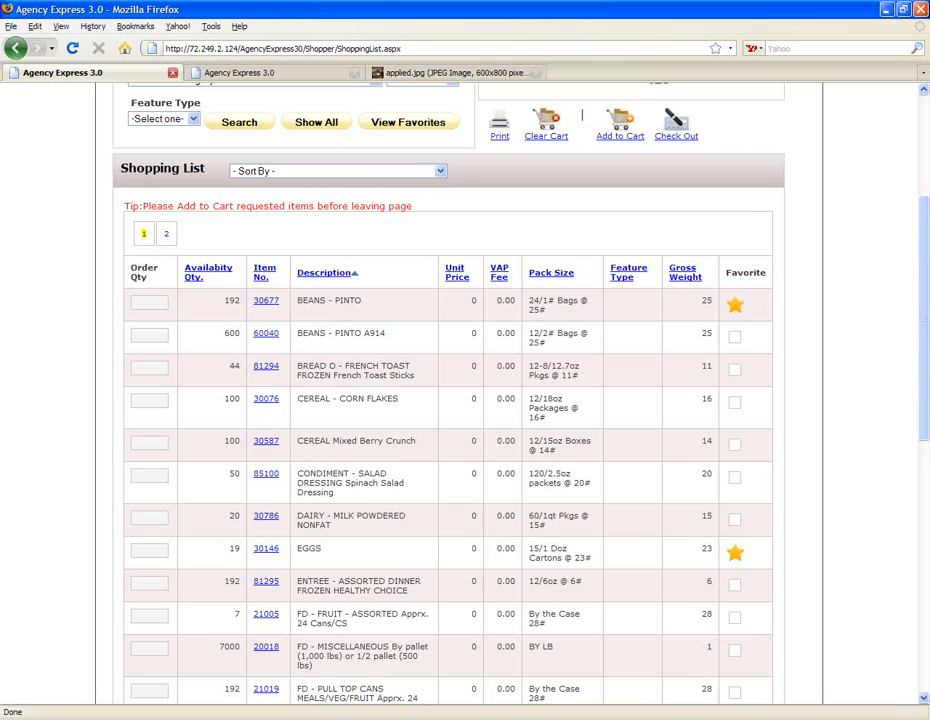
left_click(266, 336)
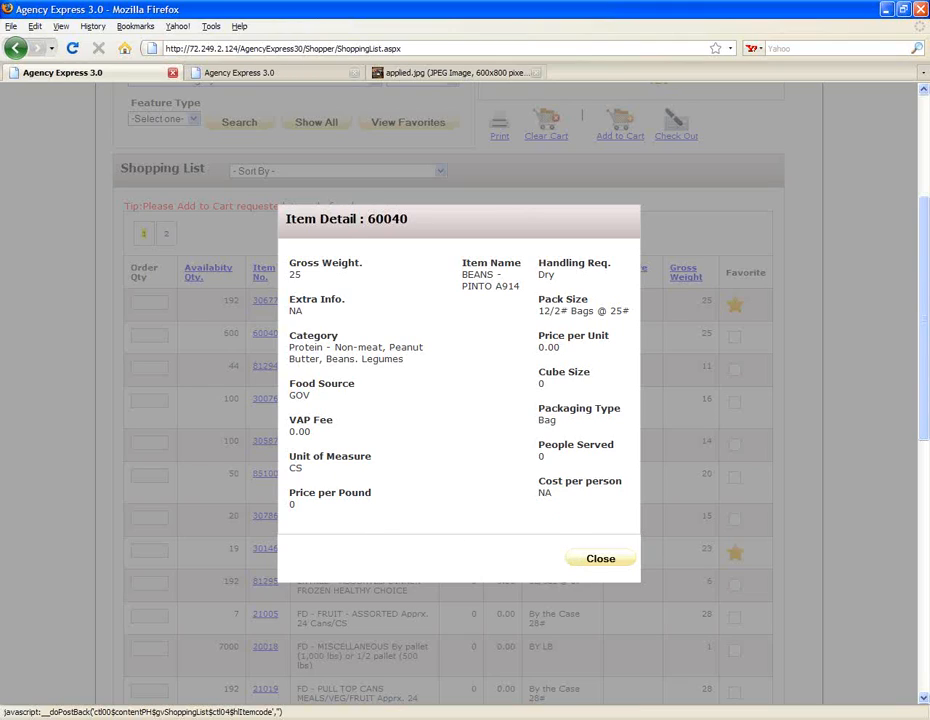
left_click(601, 560)
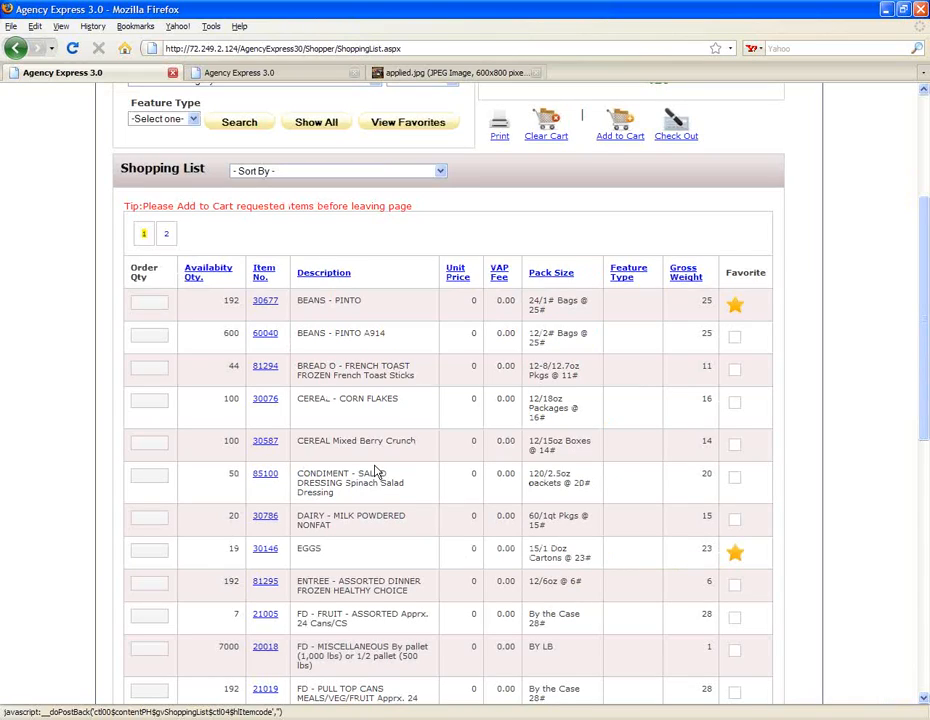
Step: View the details and picture of item 30745, W - APPLIED MATERIAL BOXES, on page 2 of the list, and close the details
scroll(376, 473, "down", 2)
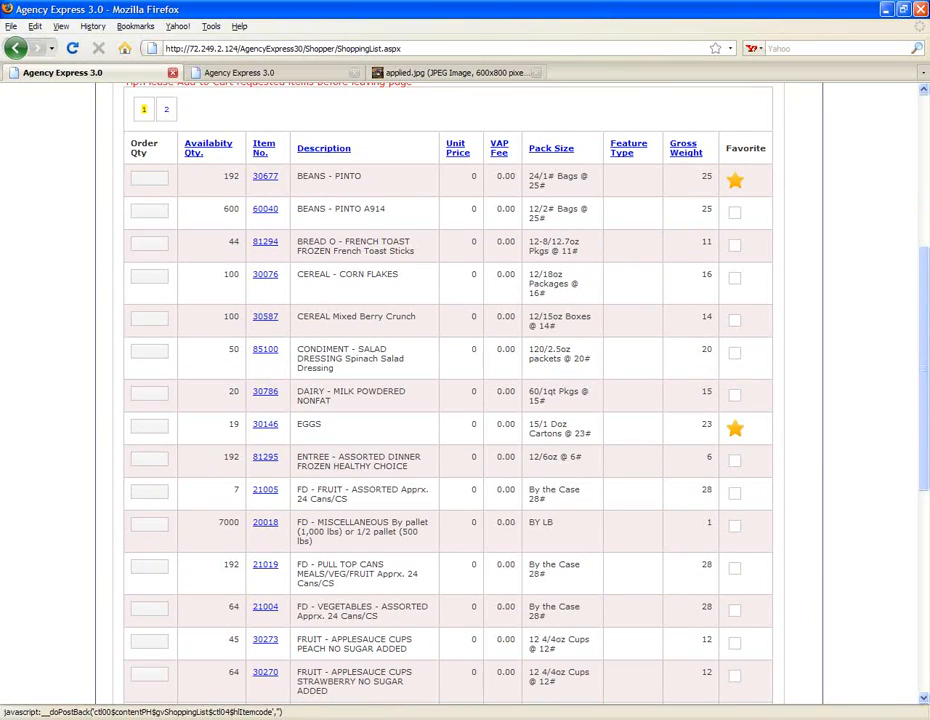
left_click(167, 111)
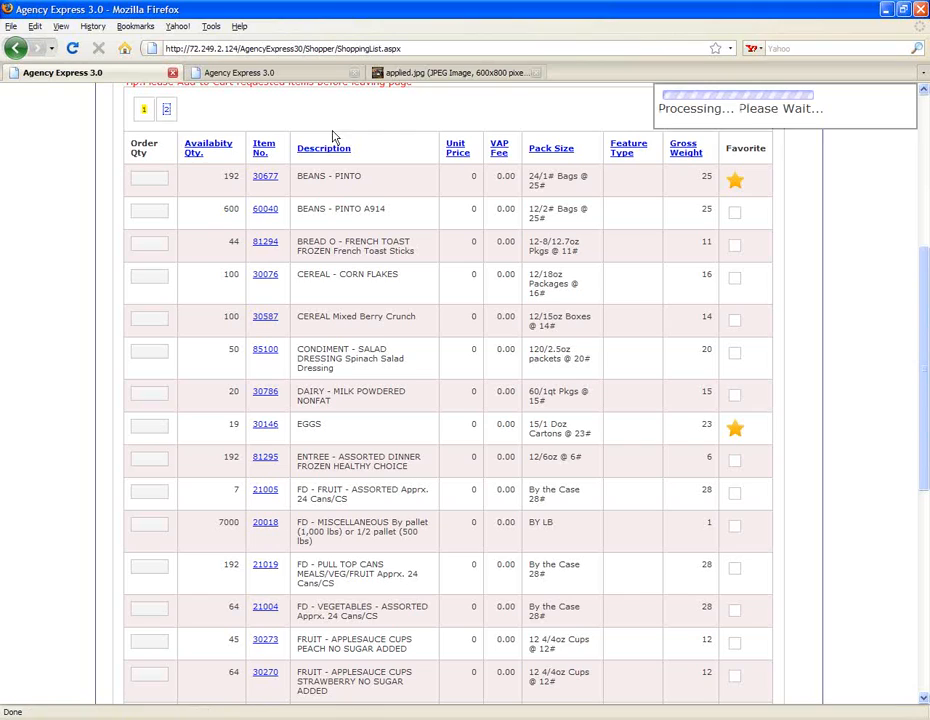
scroll(433, 281, "down", 2)
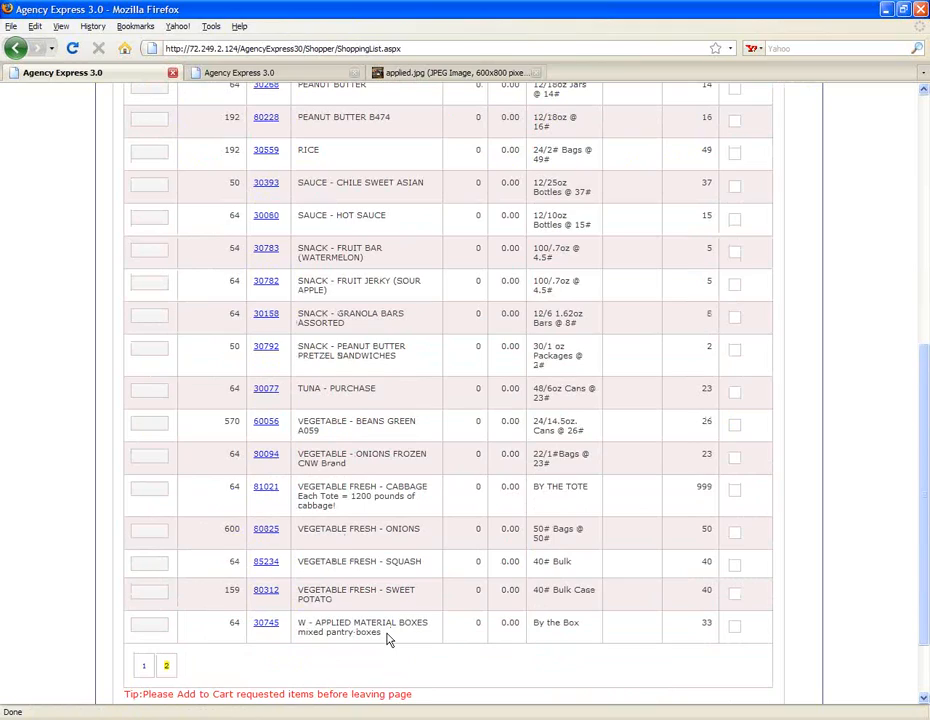
left_click(267, 625)
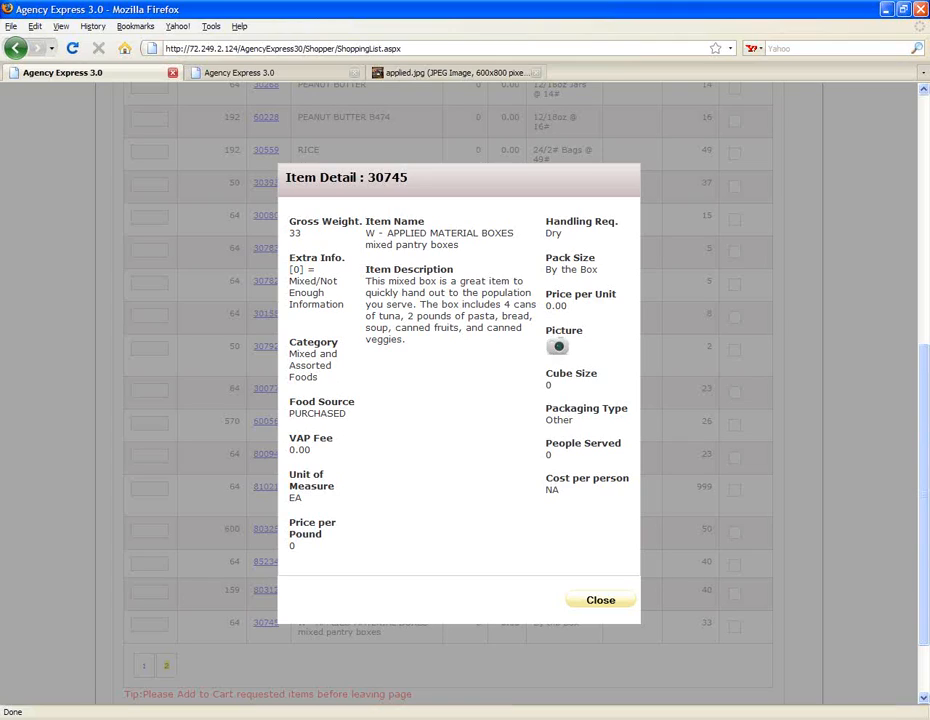
left_click(557, 347)
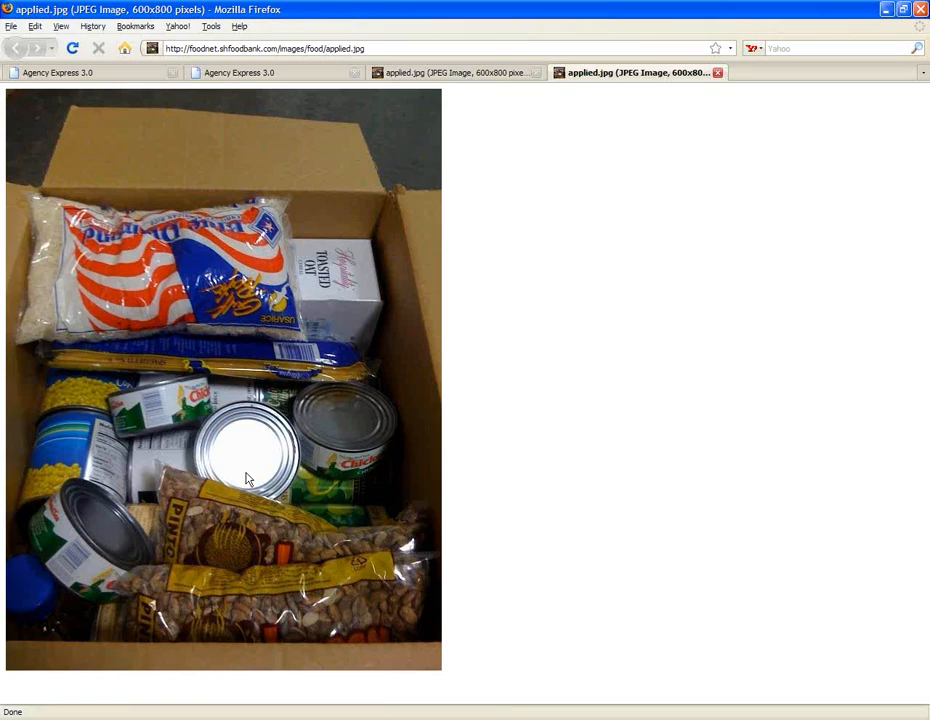
left_click(110, 76)
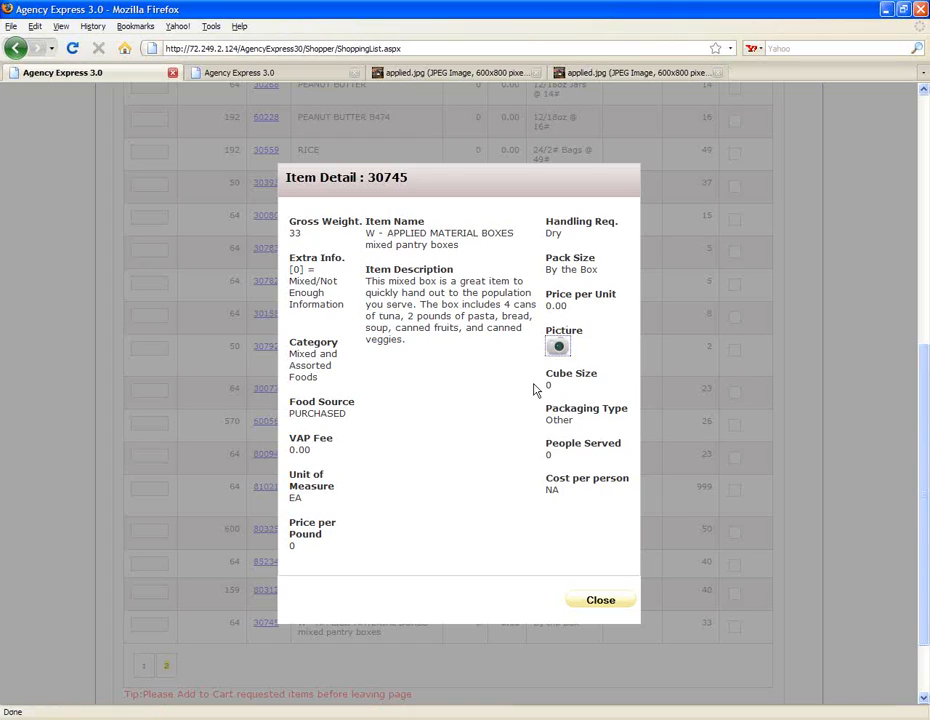
left_click(601, 601)
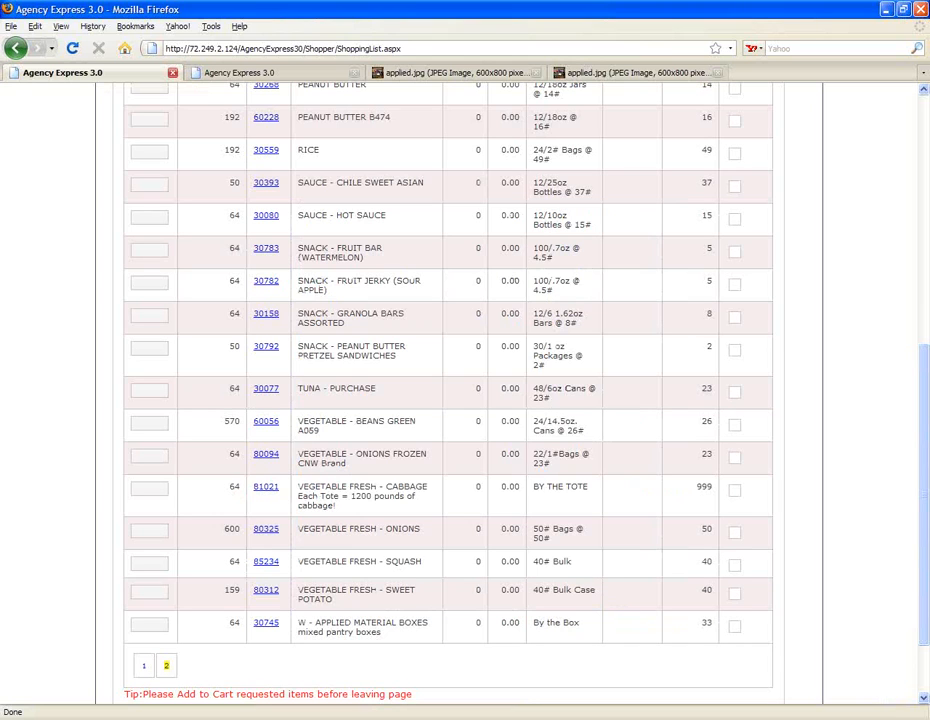
Step: Browse the available items on both pages of the shopping list, ending on page 1
scroll(224, 256, "up", 5)
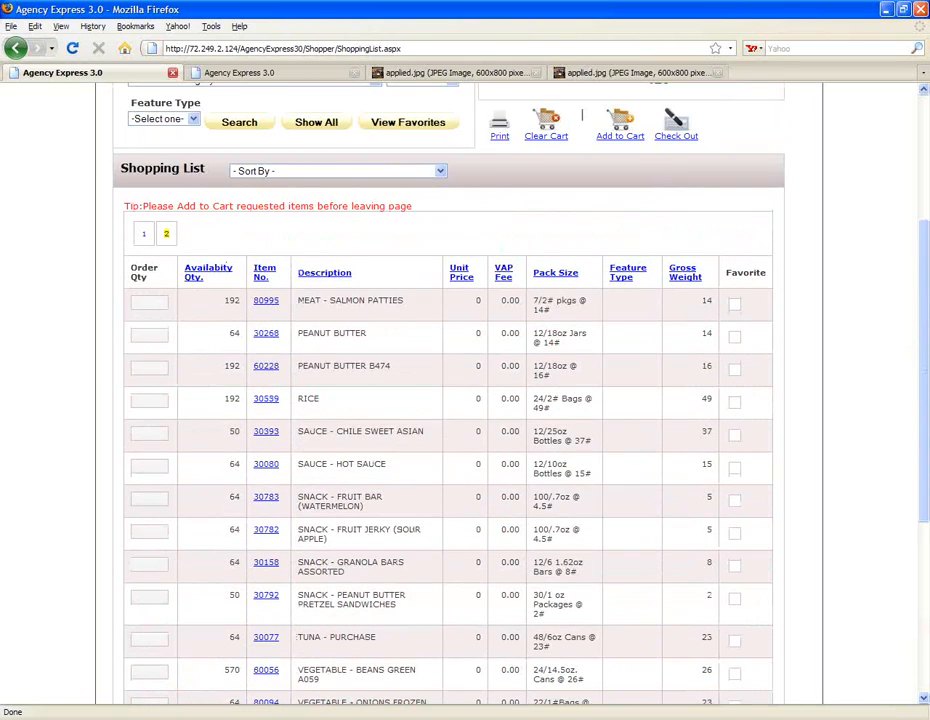
left_click(145, 235)
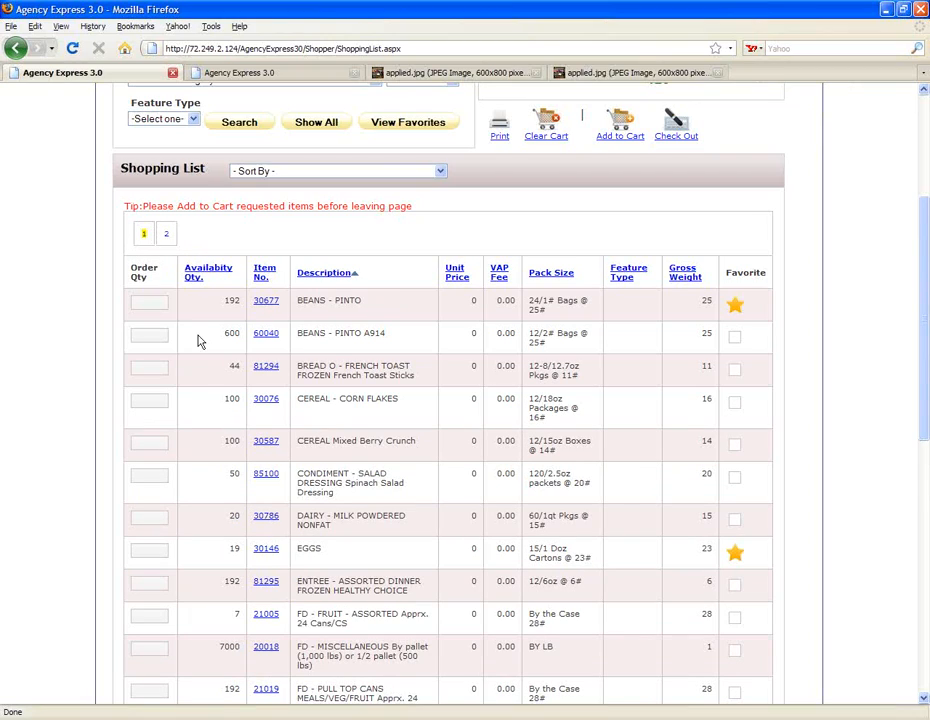
scroll(200, 302, "down", 3)
scroll(200, 302, "down", 2)
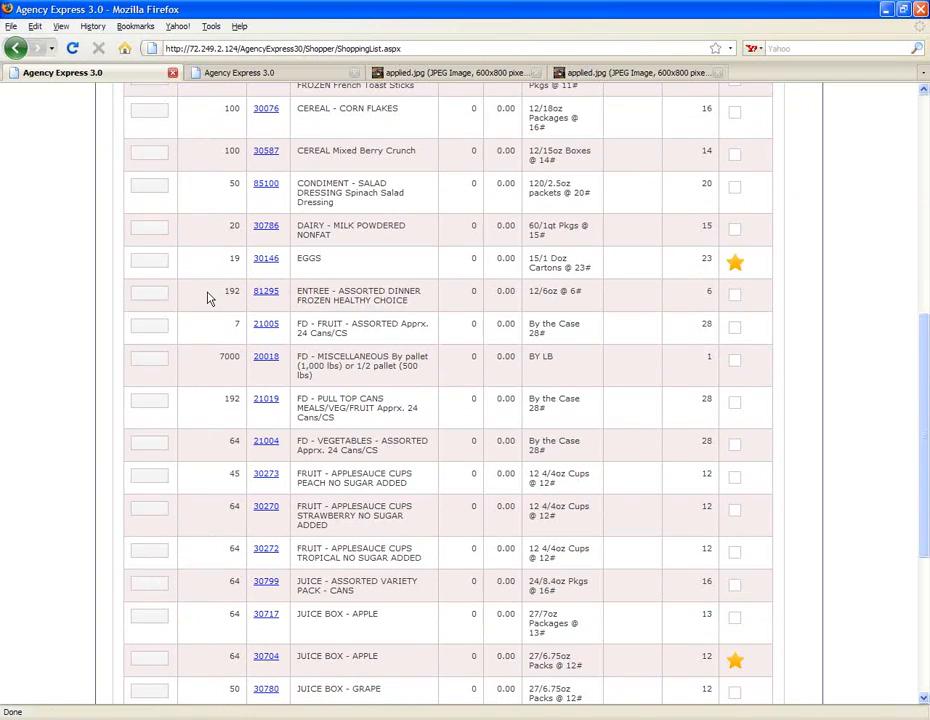
scroll(200, 301, "up", 3)
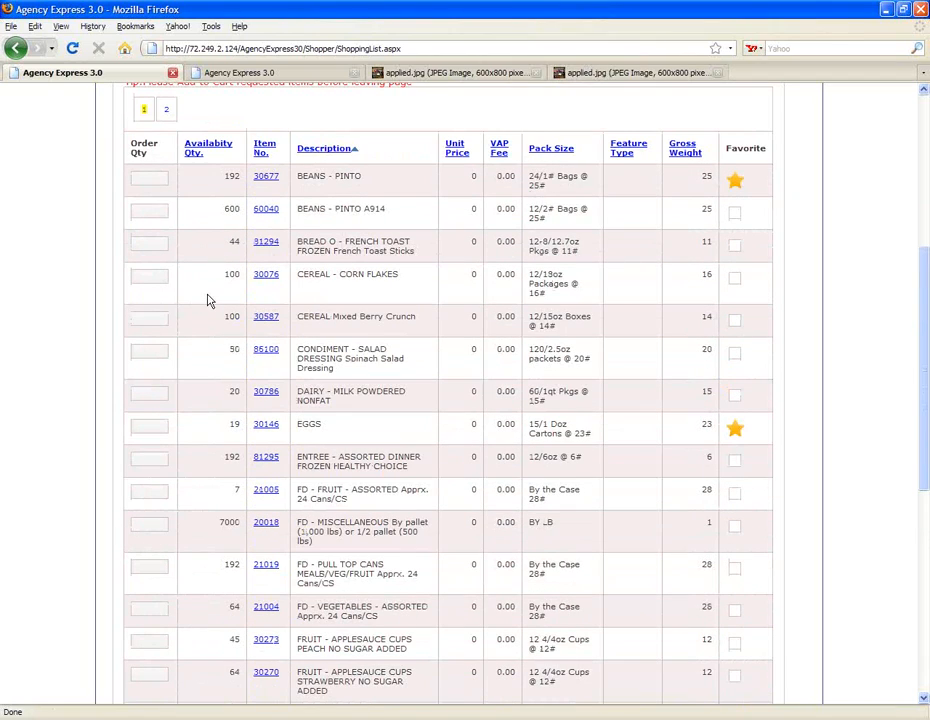
scroll(208, 300, "up", 2)
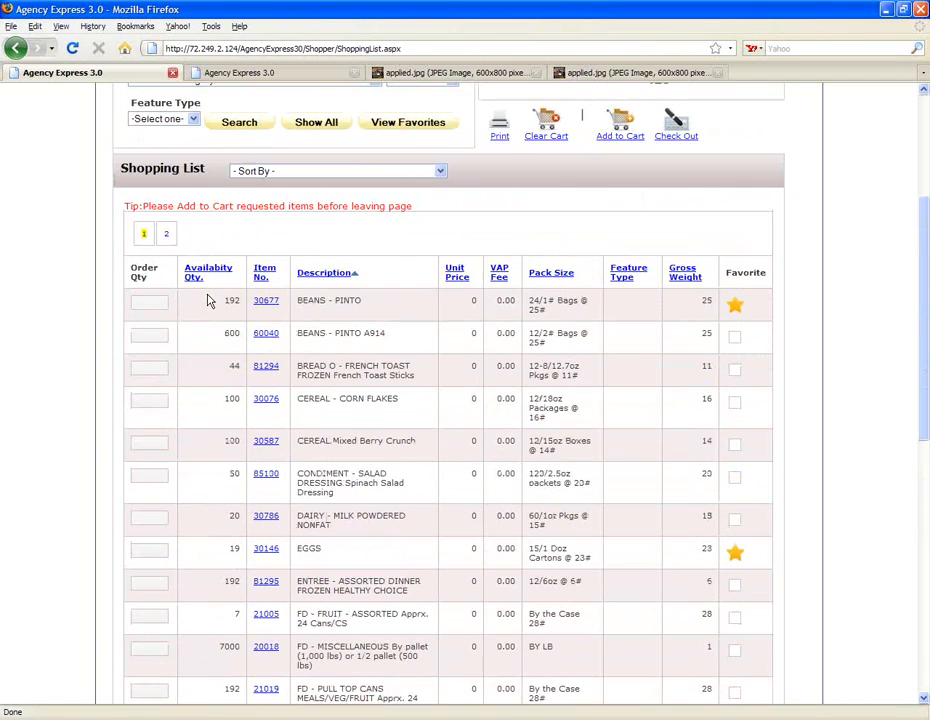
left_click(167, 236)
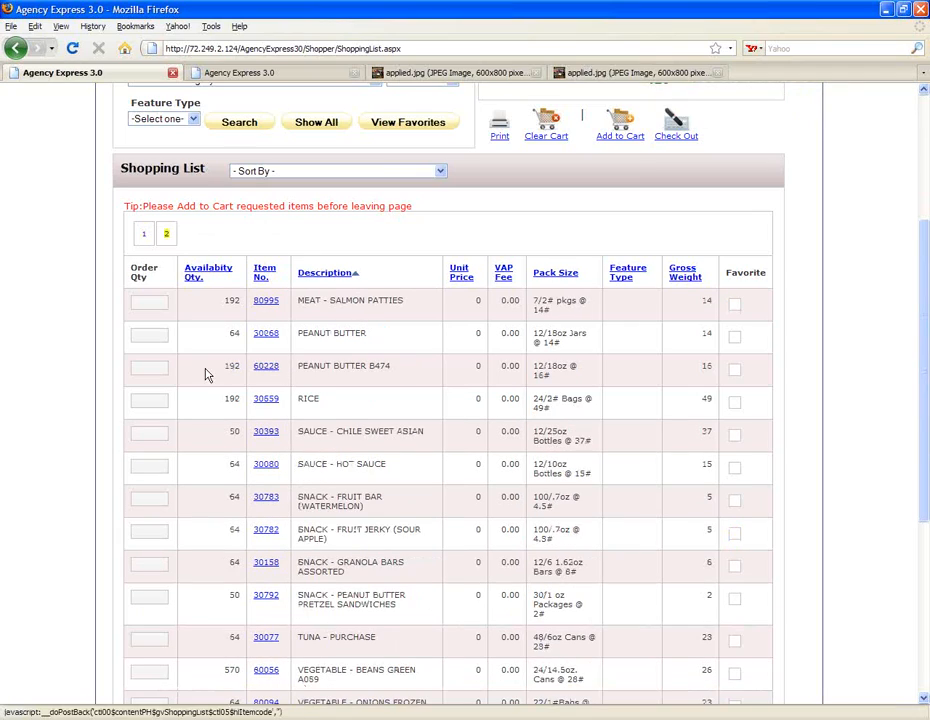
left_click(143, 236)
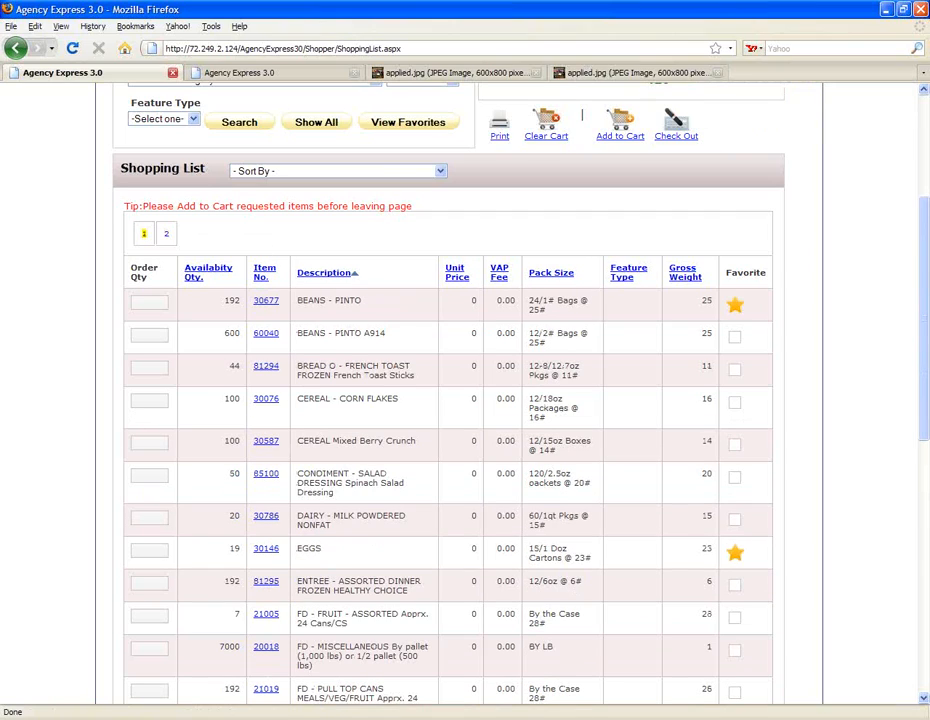
Step: Enter order quantities of 1 for EGGS, 5 for FD - FRUIT, 3 for FD - MISCELLANEOUS and 10 for CEREAL - CORN FLAKES
scroll(379, 483, "up", 2)
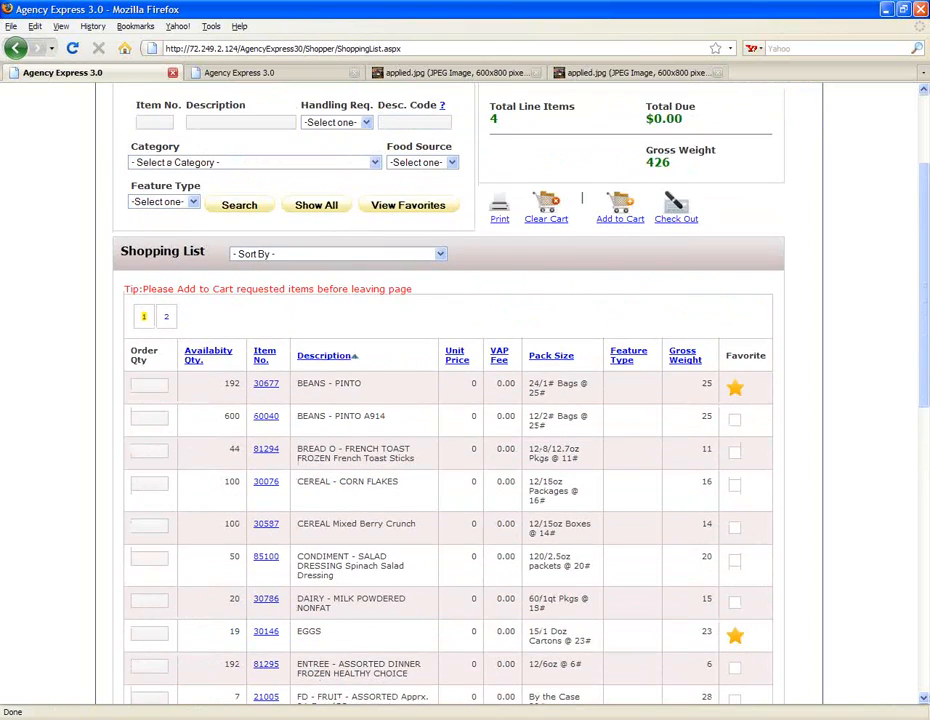
scroll(450, 420, "down", 2)
left_click(146, 551)
type("1")
left_click(152, 615)
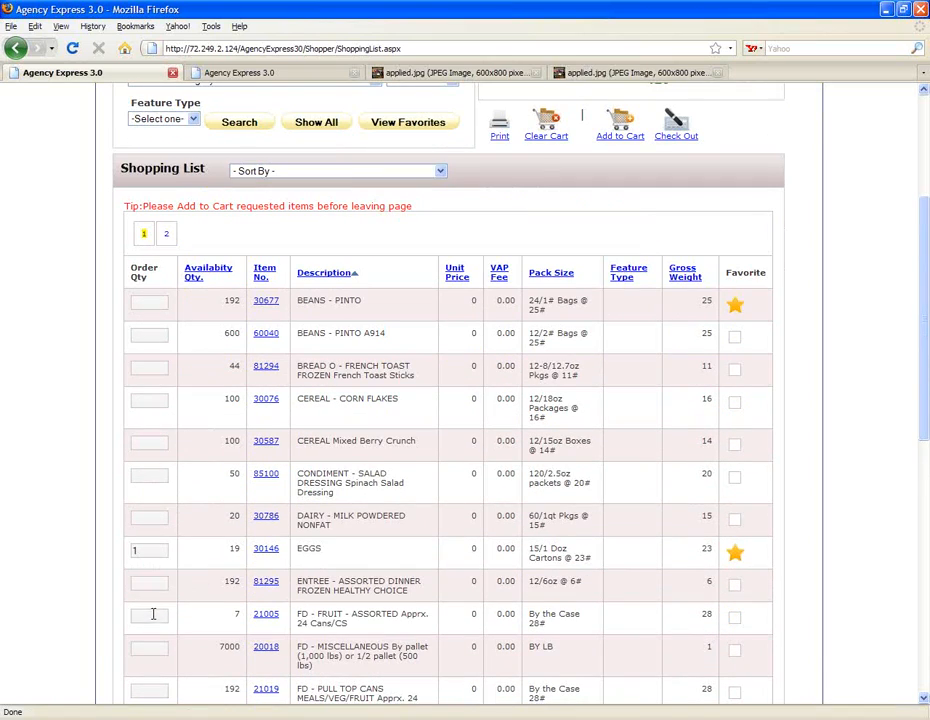
type("5")
left_click(162, 652)
left_click(155, 399)
type("10")
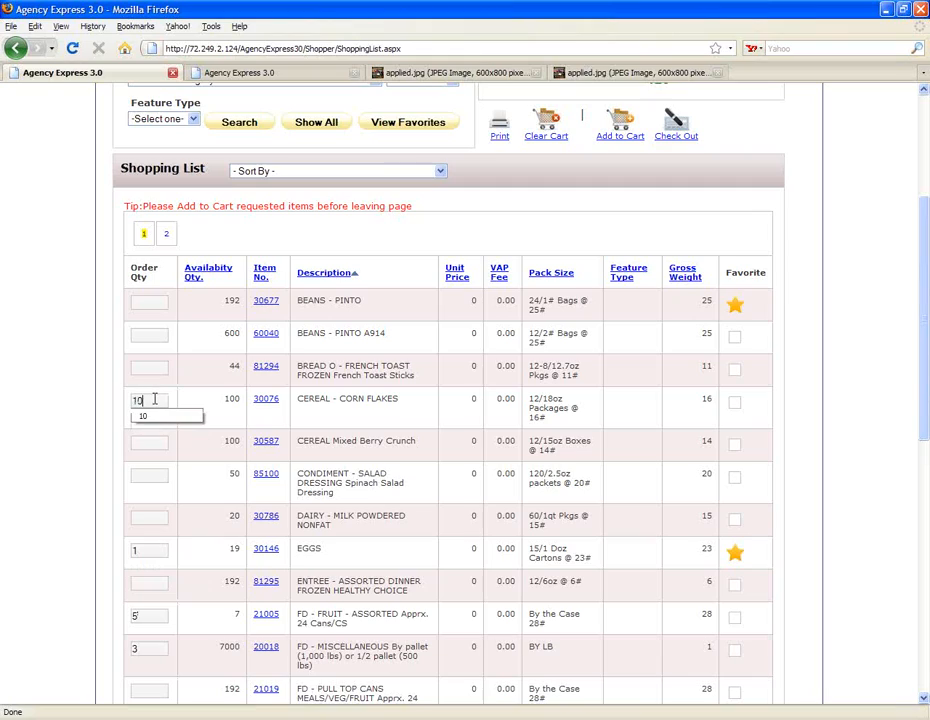
Step: Add the entered order quantities to the shopping cart and acknowledge the message
left_click(156, 372)
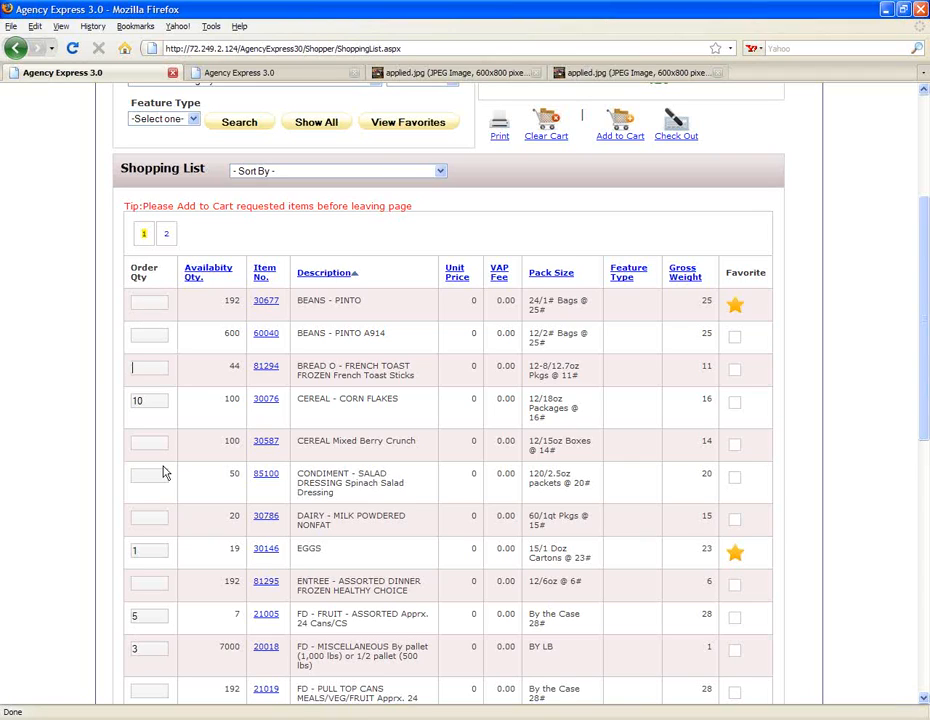
scroll(218, 392, "down", 4)
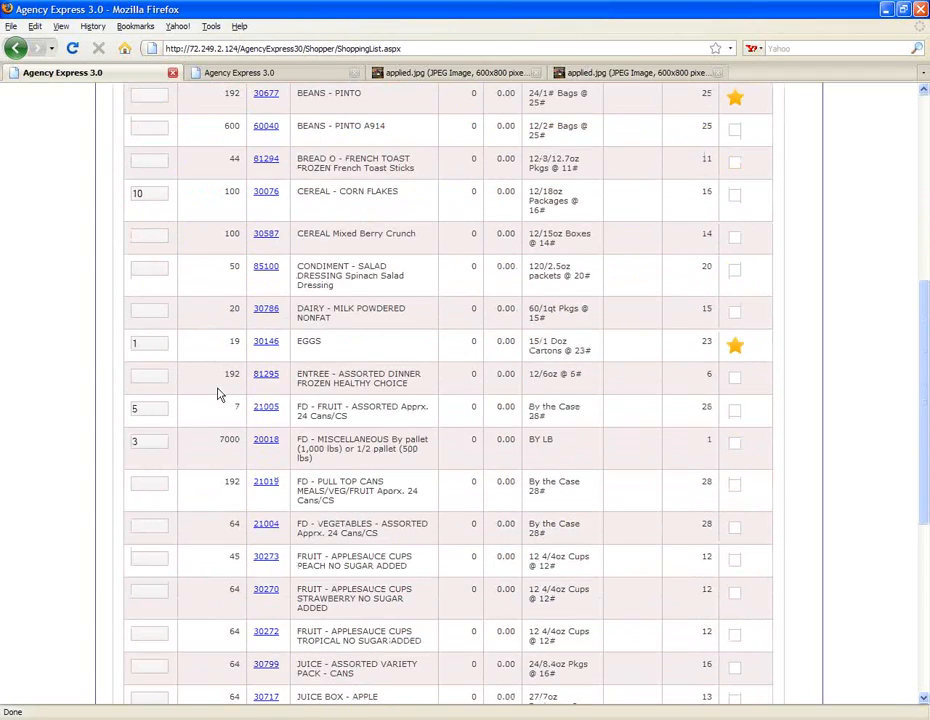
scroll(218, 398, "up", 5)
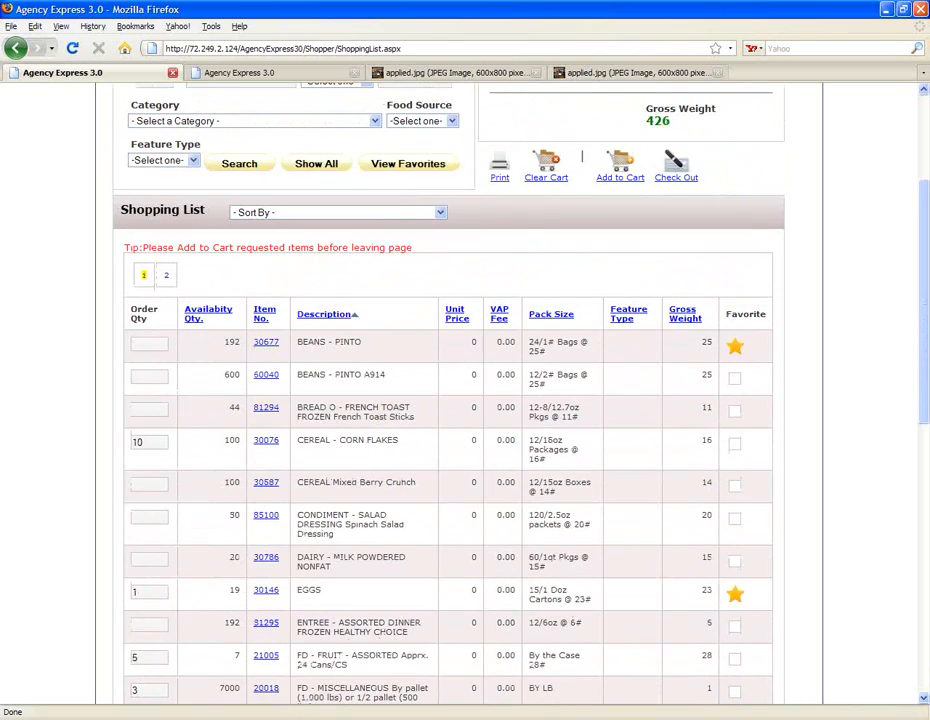
left_click(620, 165)
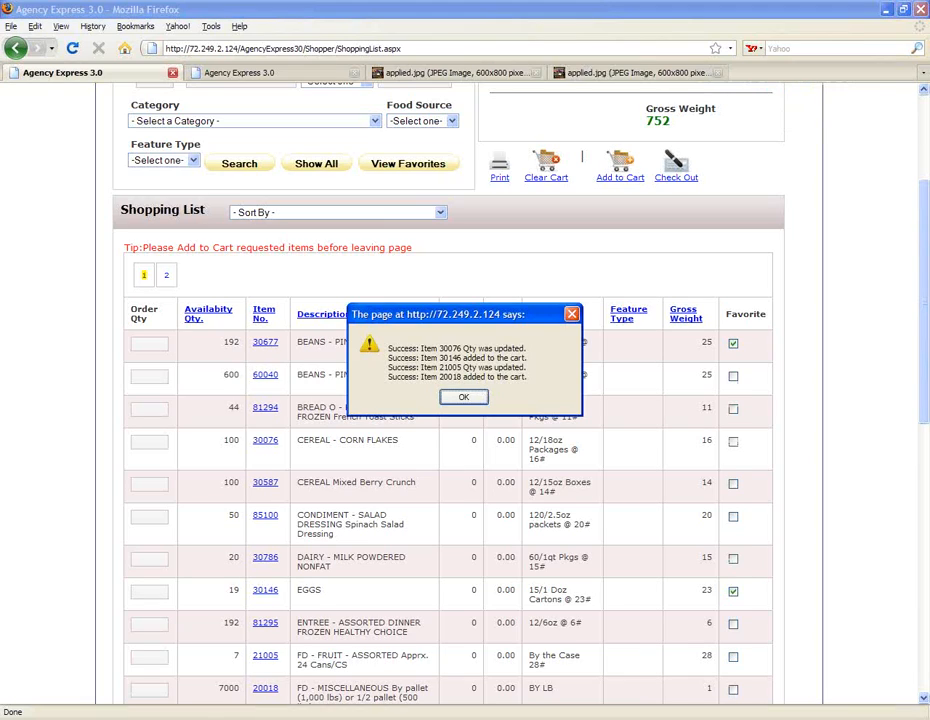
left_click(464, 397)
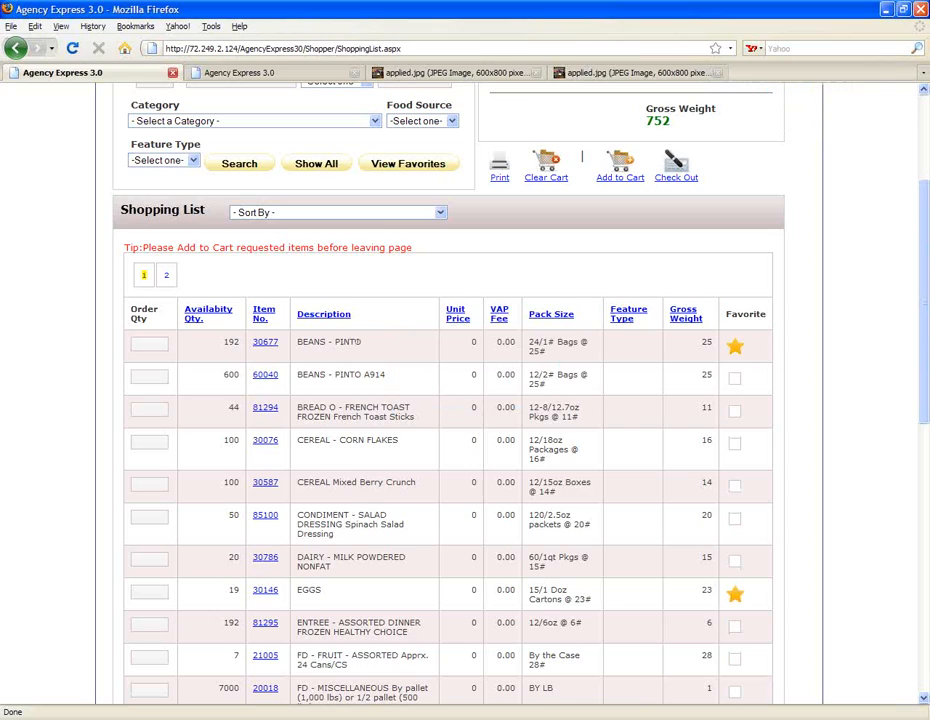
Step: Show page 2 of the shopping list and proceed to check out the cart
left_click(167, 278)
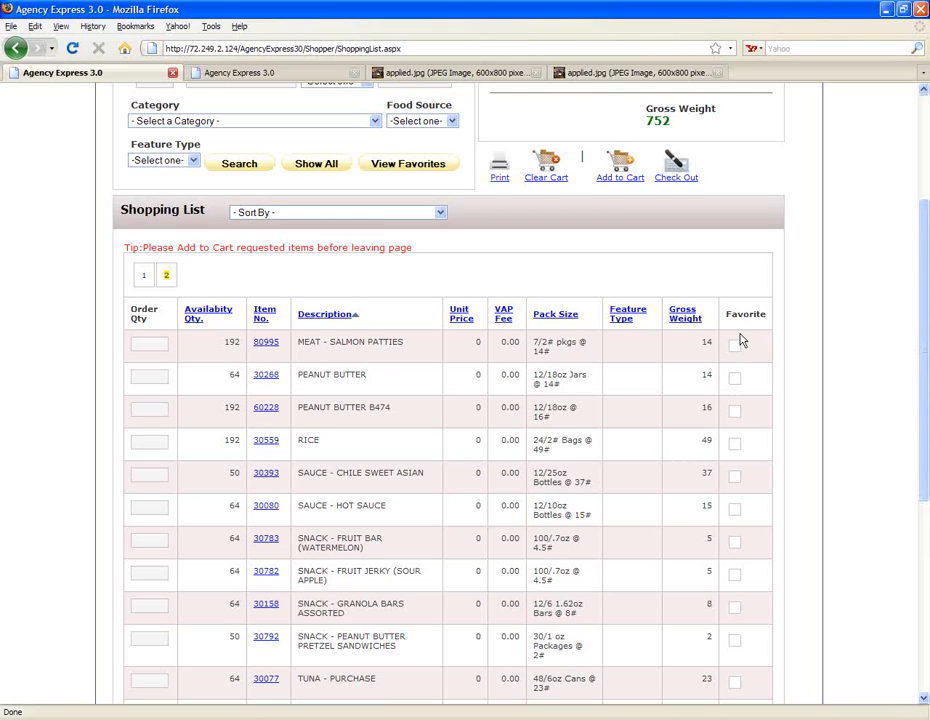
left_click(675, 163)
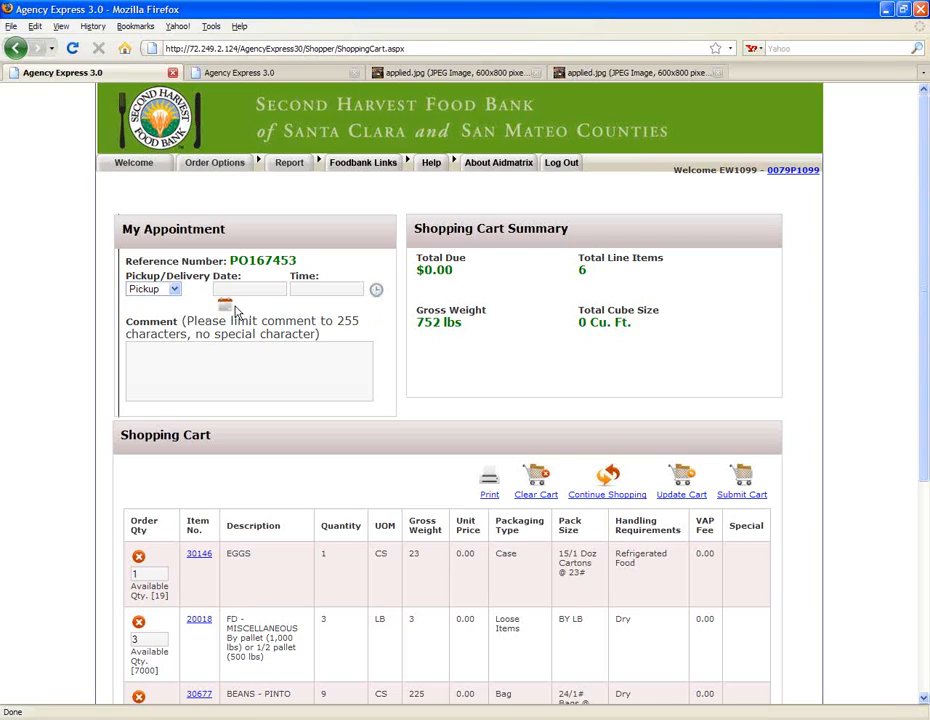
Step: Switch the appointment to Delivery and look through the June and July 2009 calendars for delivery dates
left_click(172, 289)
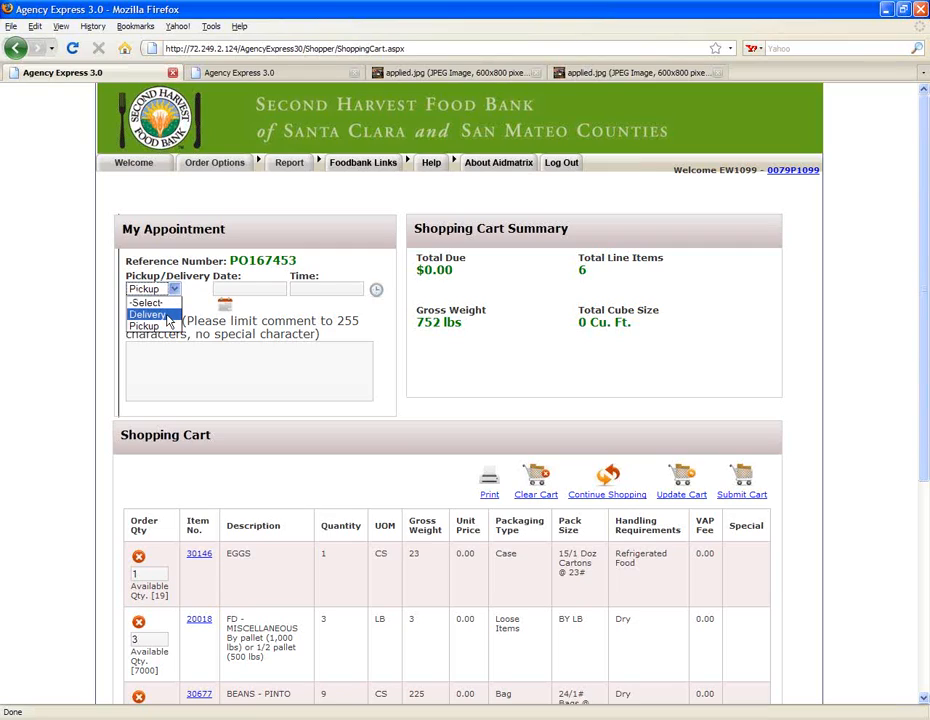
left_click(160, 315)
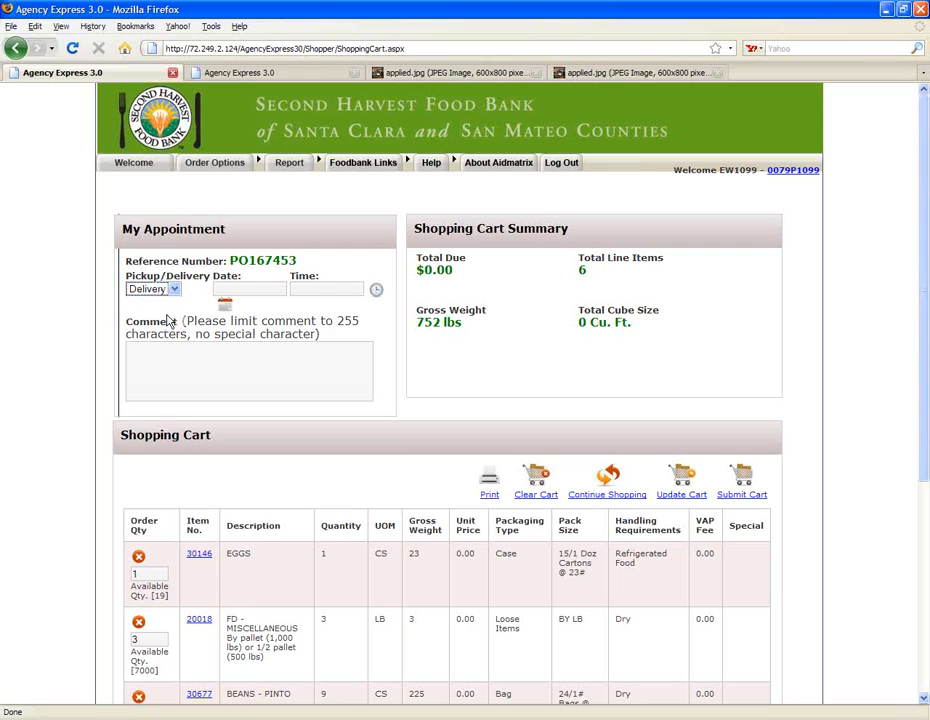
left_click(225, 305)
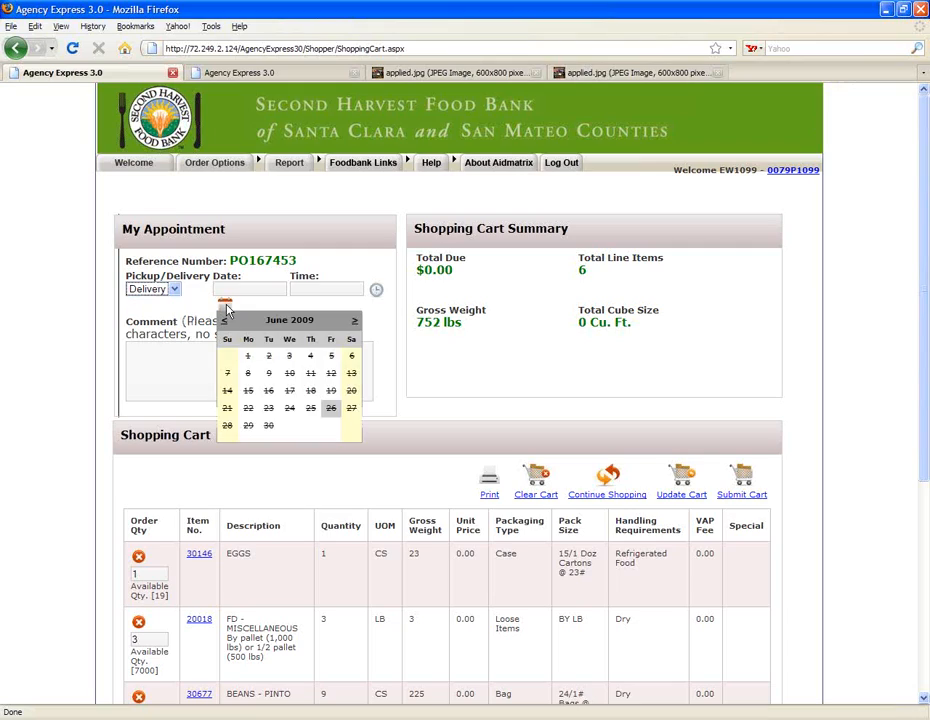
left_click(354, 322)
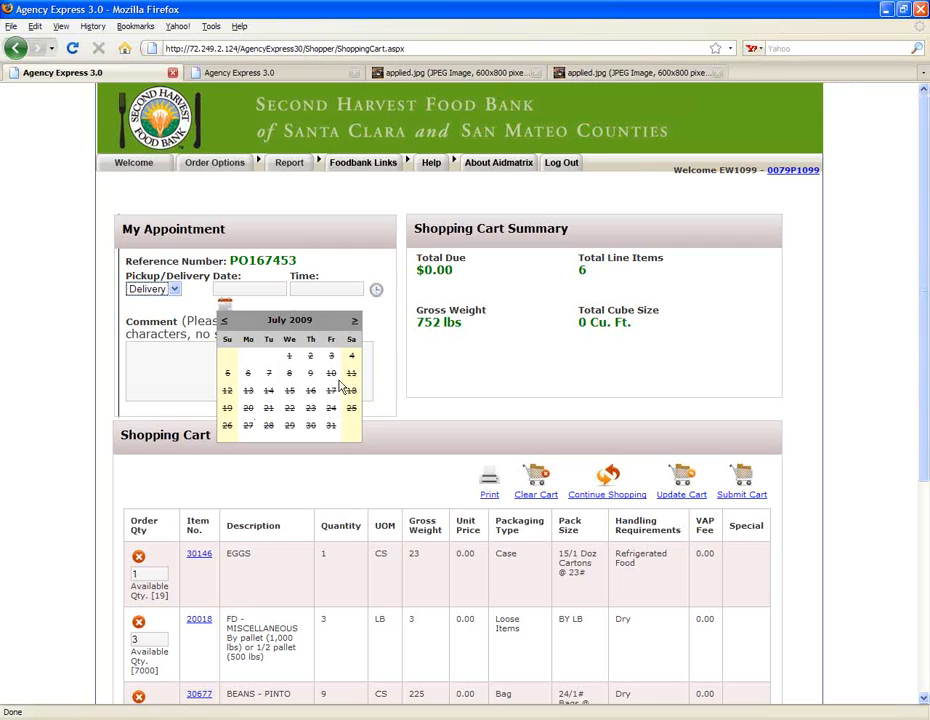
Step: Set the appointment to Pickup on 07/24/2009 at 09:45 AM
left_click(174, 289)
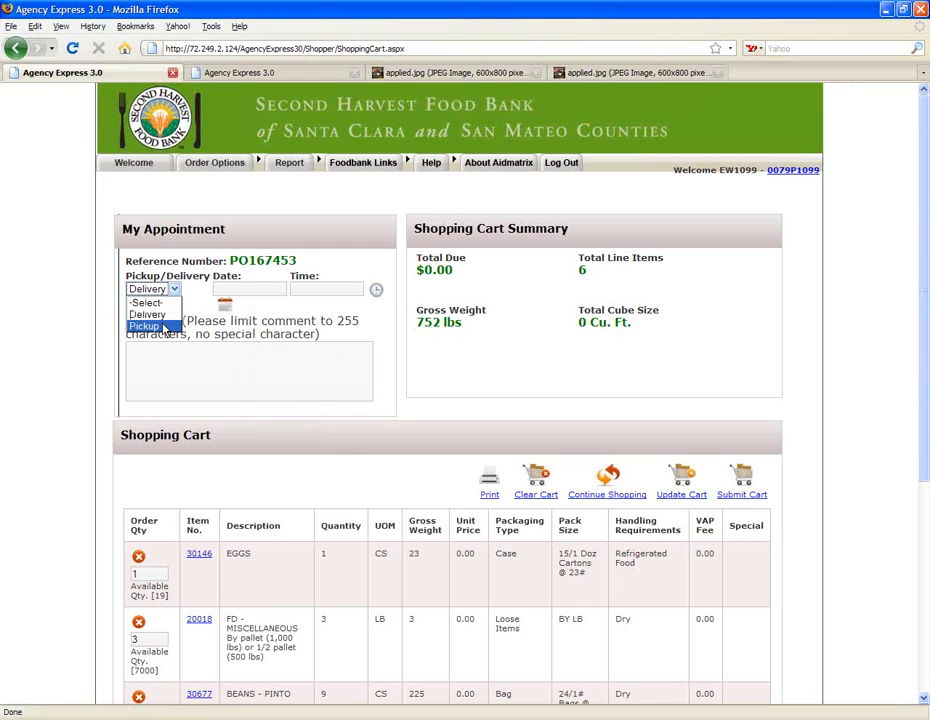
left_click(150, 326)
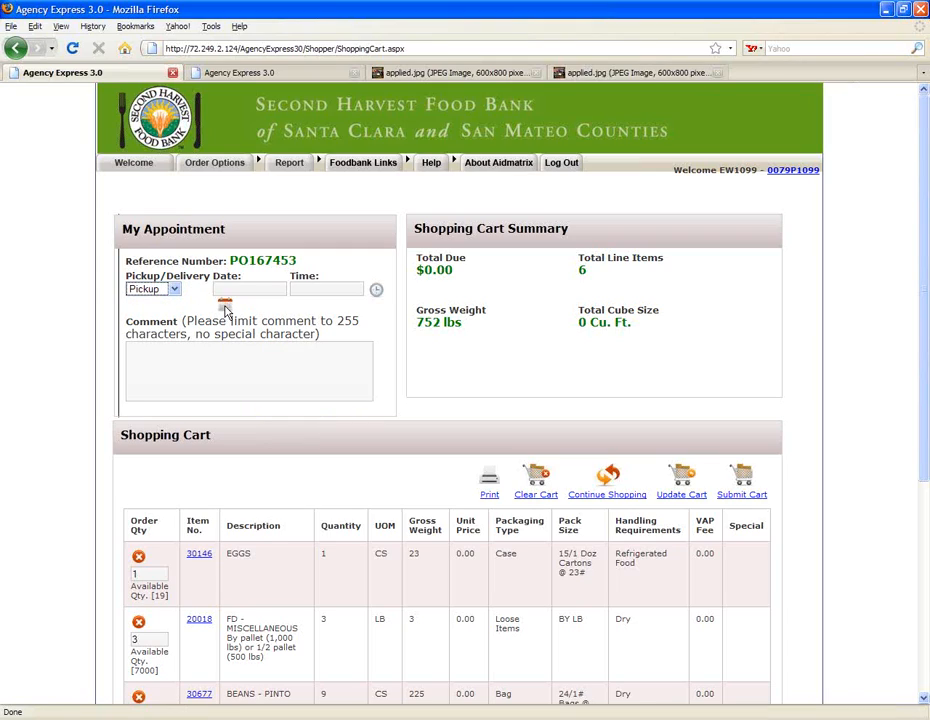
left_click(225, 306)
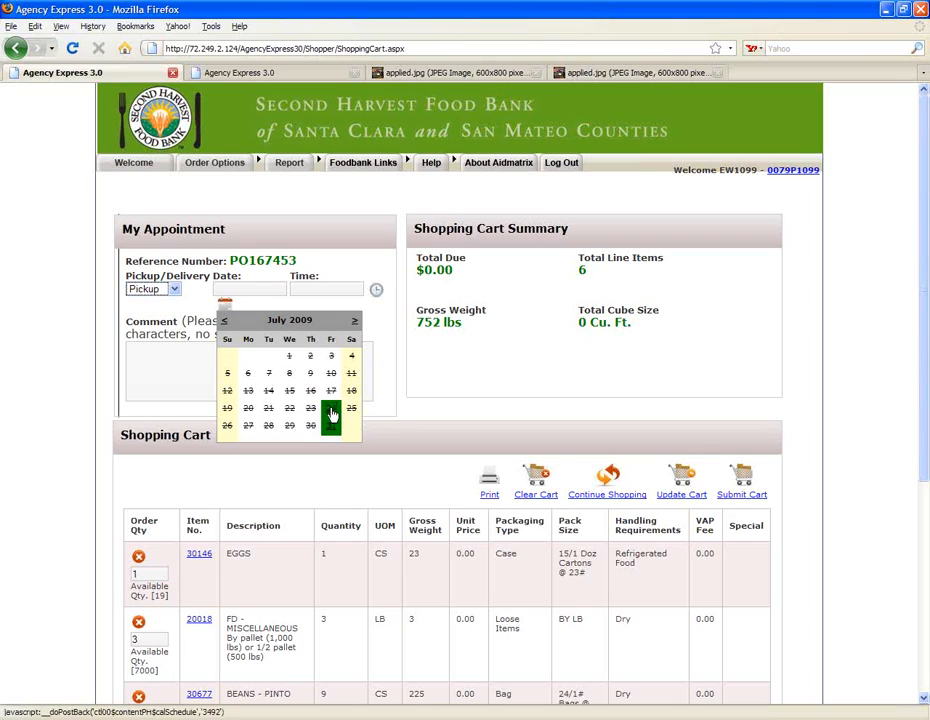
left_click(331, 413)
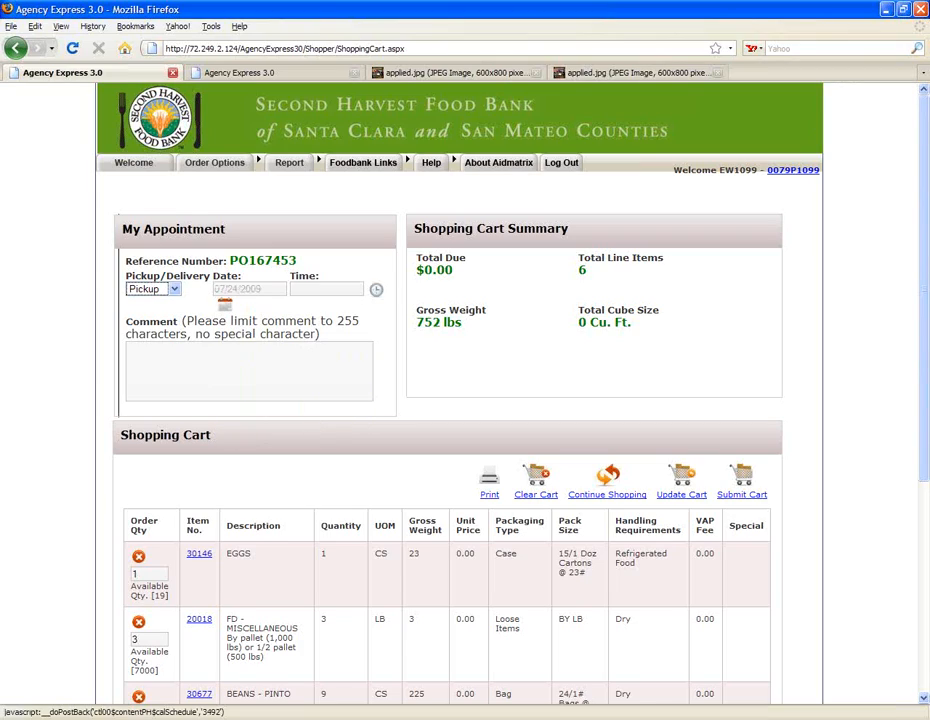
left_click(377, 291)
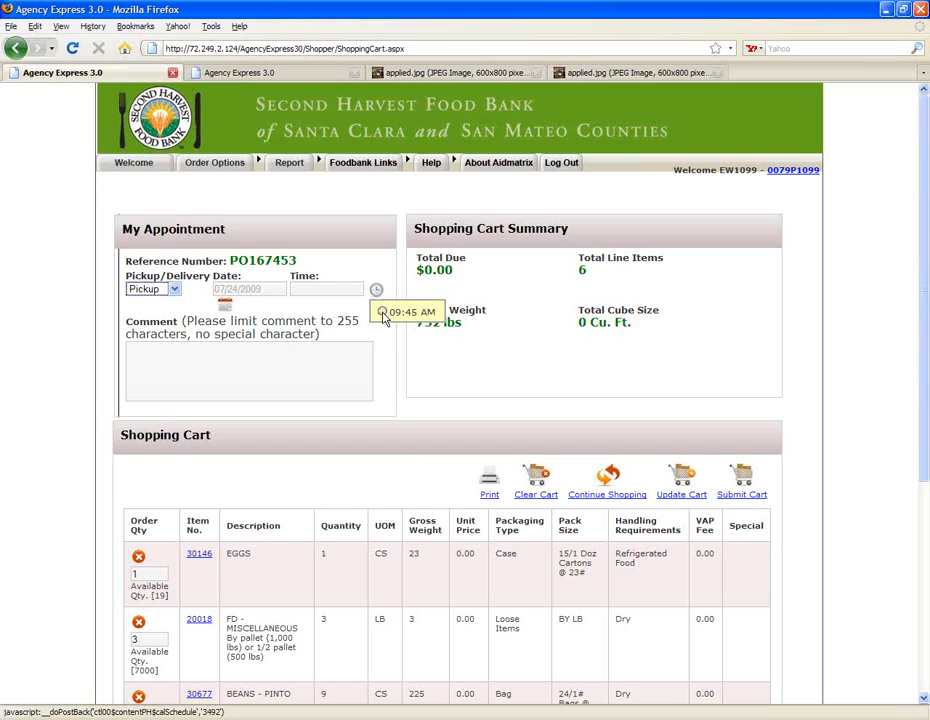
left_click(383, 314)
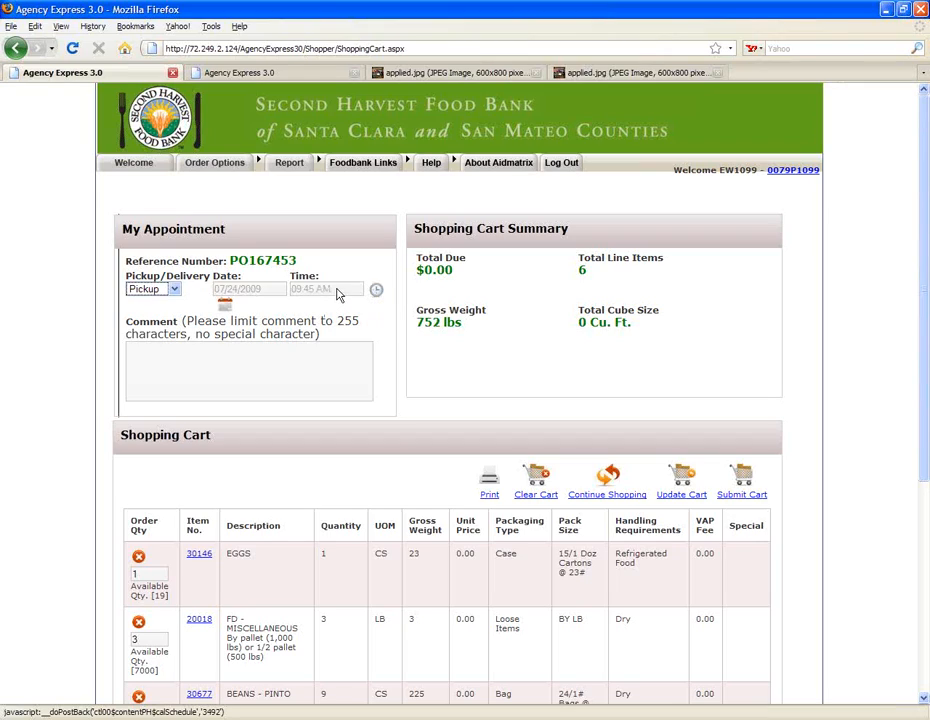
left_click(318, 360)
Step: Change the cart quantities to 2 for EGGS and 300 for FD - MISCELLANEOUS, and update the cart
scroll(430, 418, "down", 2)
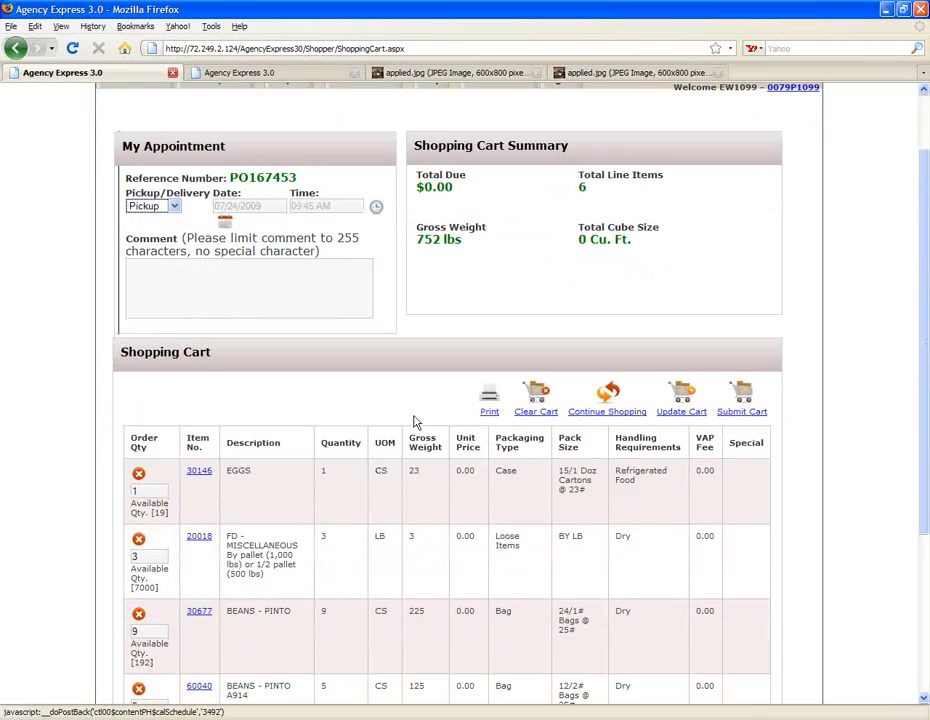
left_click(151, 489)
key("BackSpace")
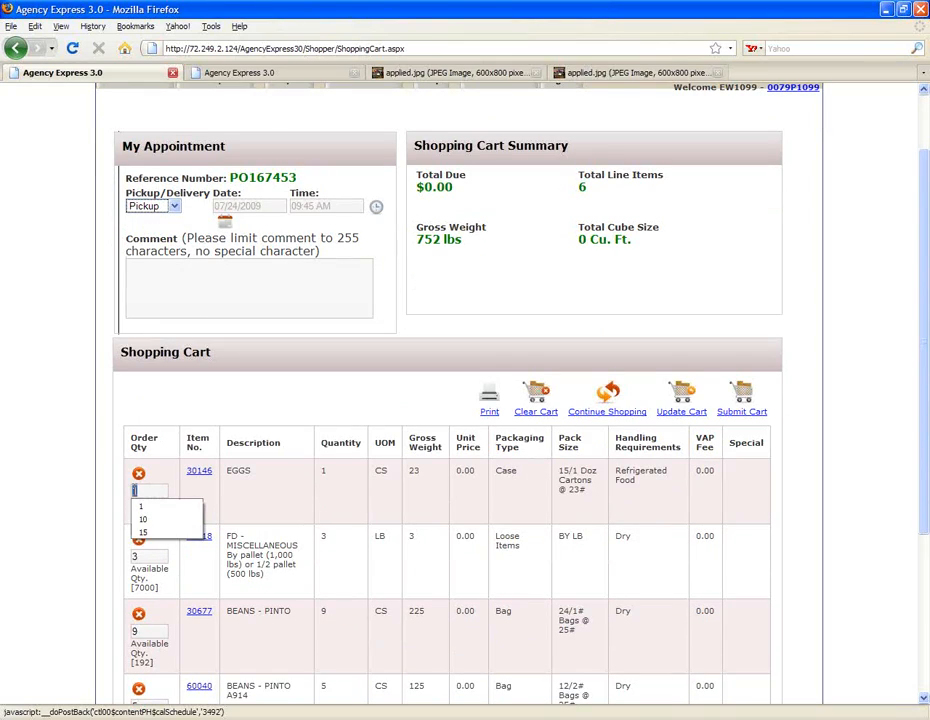
type("2")
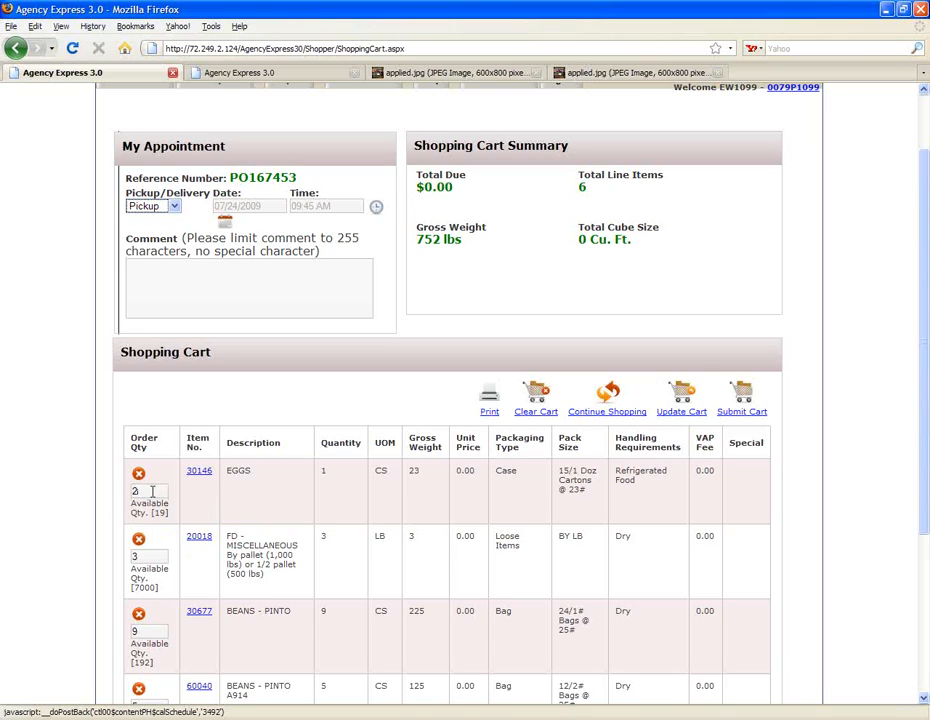
double_click(141, 556)
type("300")
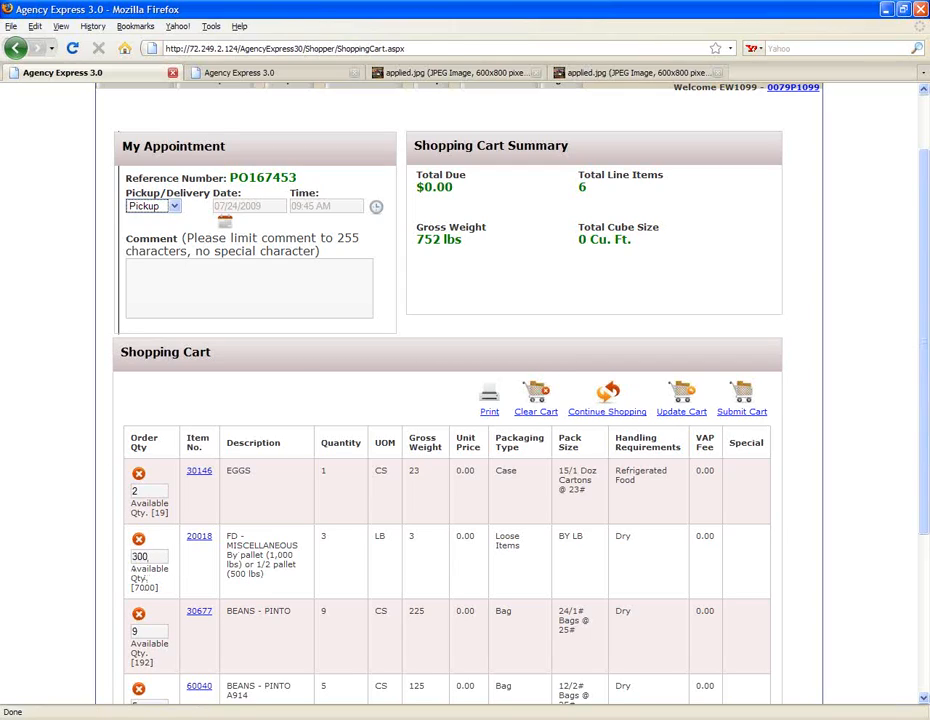
left_click(158, 491)
left_click(683, 398)
left_click(468, 389)
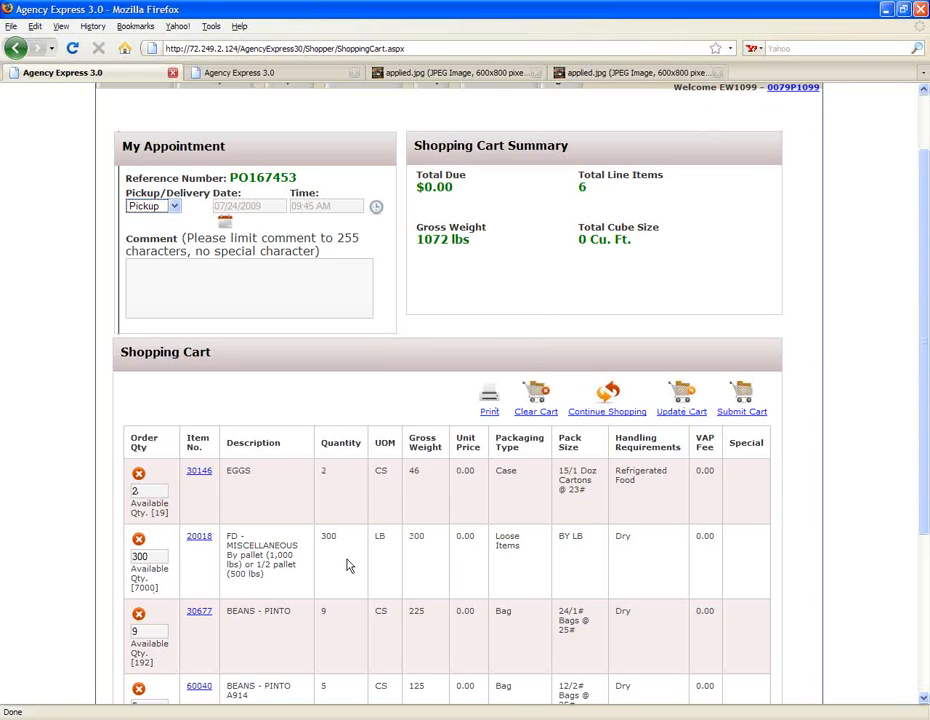
Step: Remove the BEANS - PINTO A914 item from the shopping cart
scroll(349, 564, "down", 2)
left_click(139, 607)
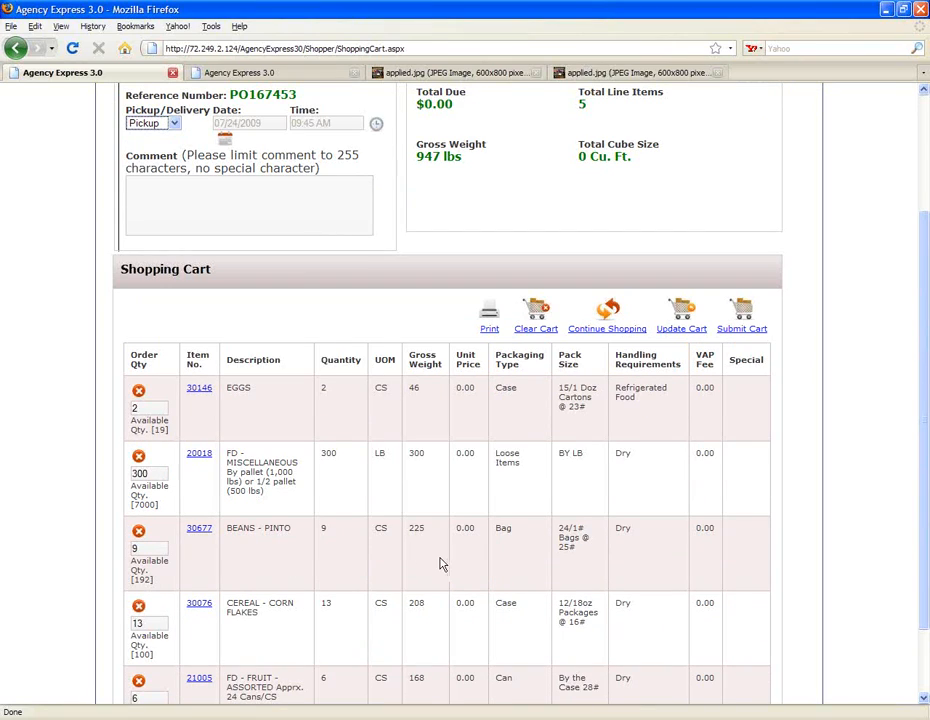
Step: Submit the shopping cart as an order, confirming the submission, and reload the Order Management page
scroll(600, 554, "up", 2)
scroll(597, 548, "down", 3)
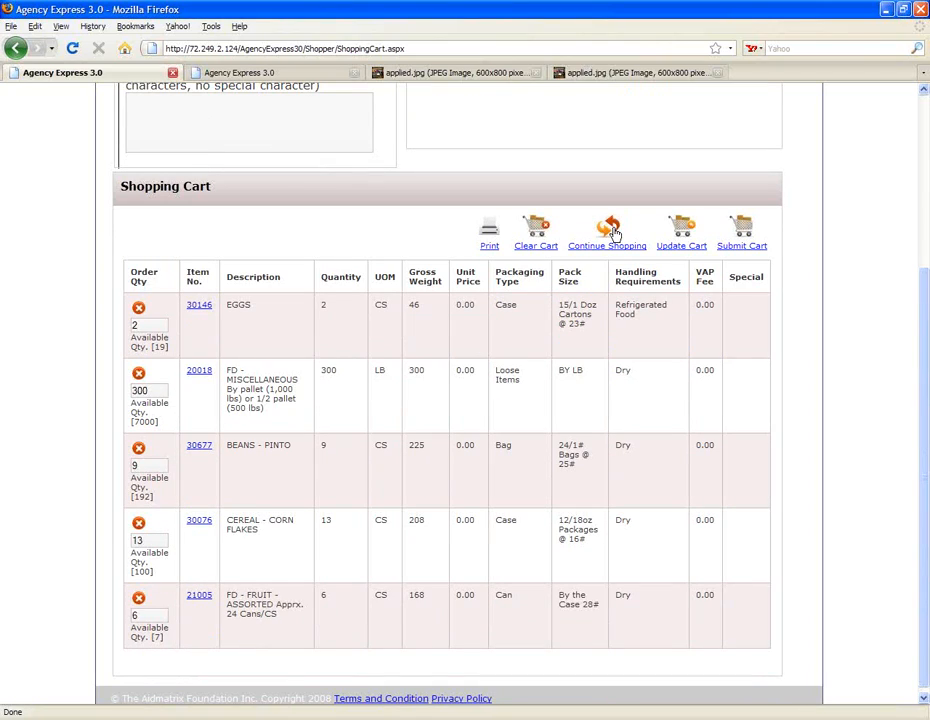
scroll(808, 434, "up", 1)
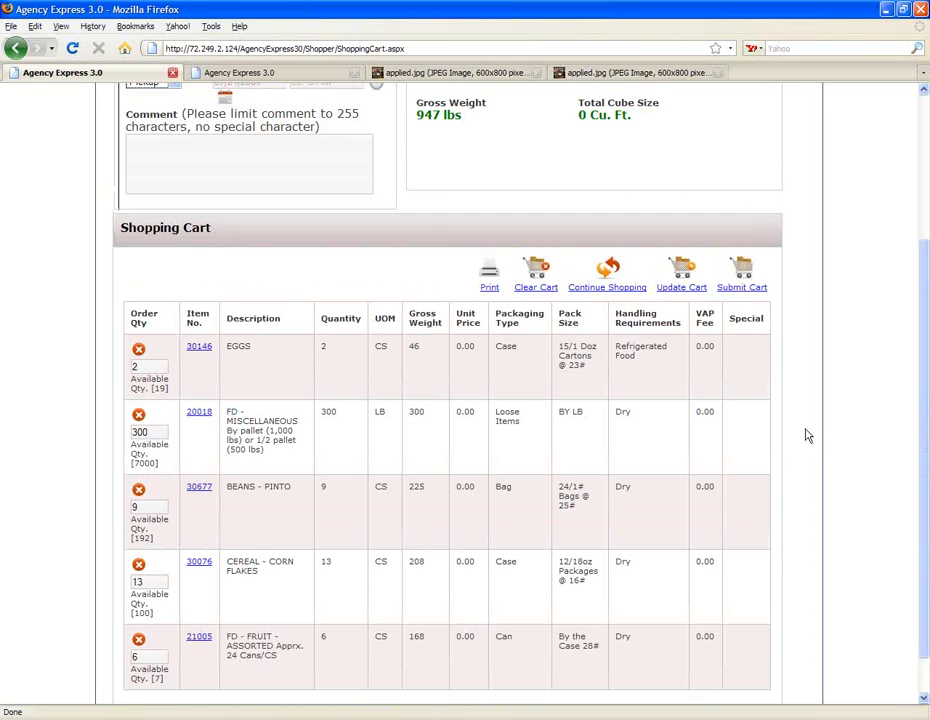
scroll(808, 436, "up", 1)
scroll(808, 436, "up", 1)
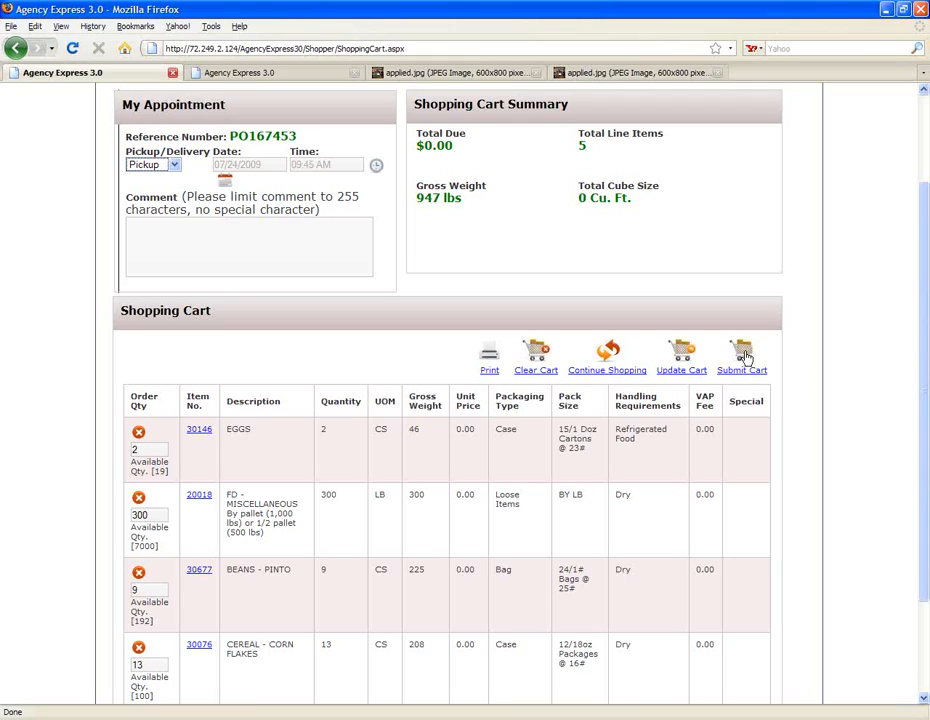
left_click(743, 357)
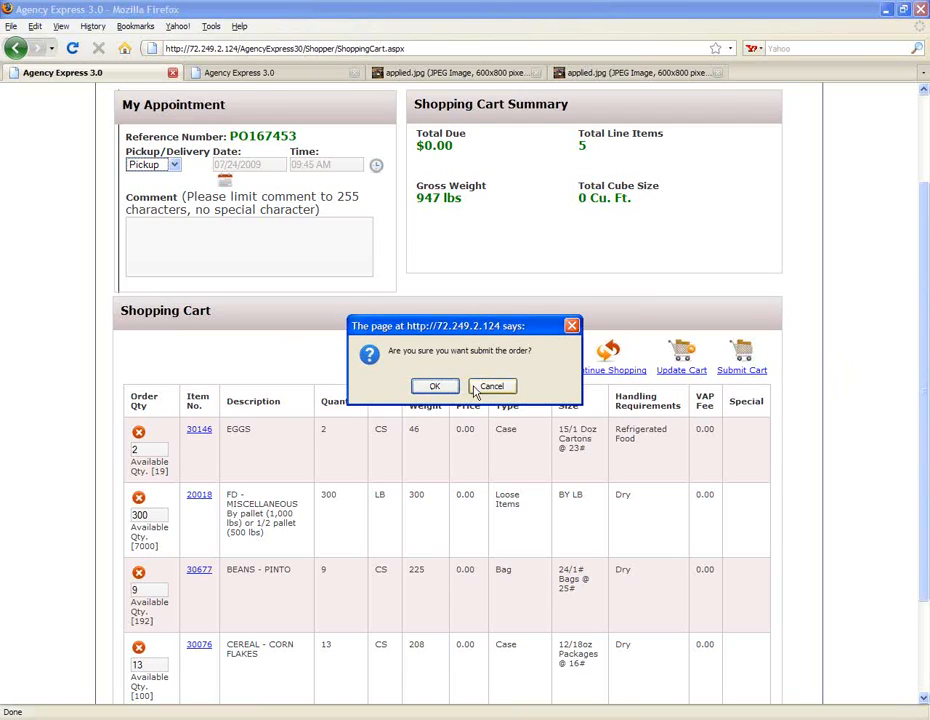
left_click(435, 387)
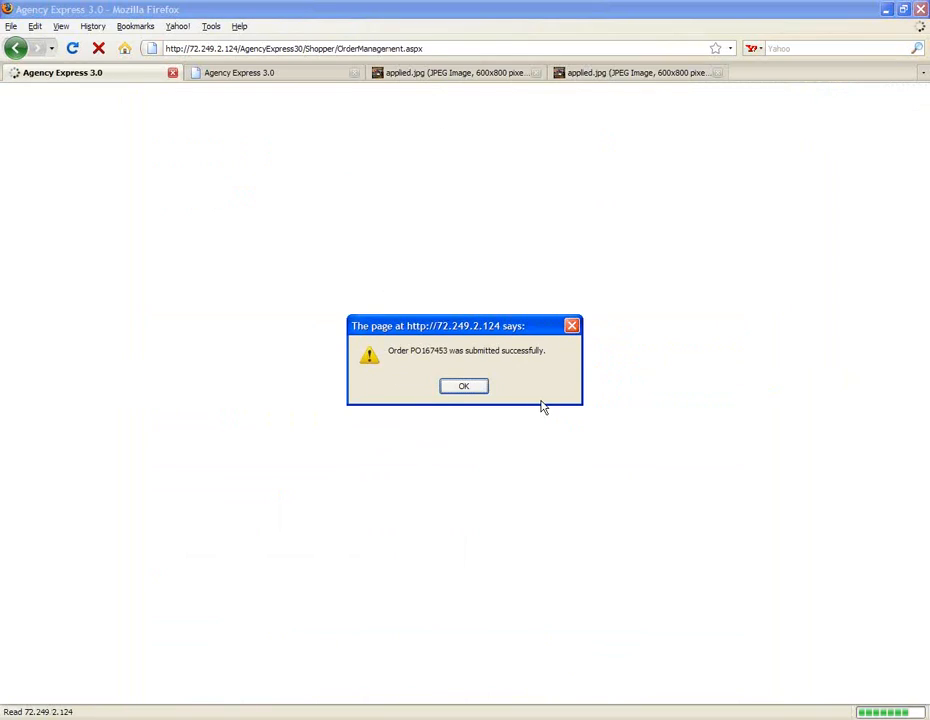
left_click(454, 389)
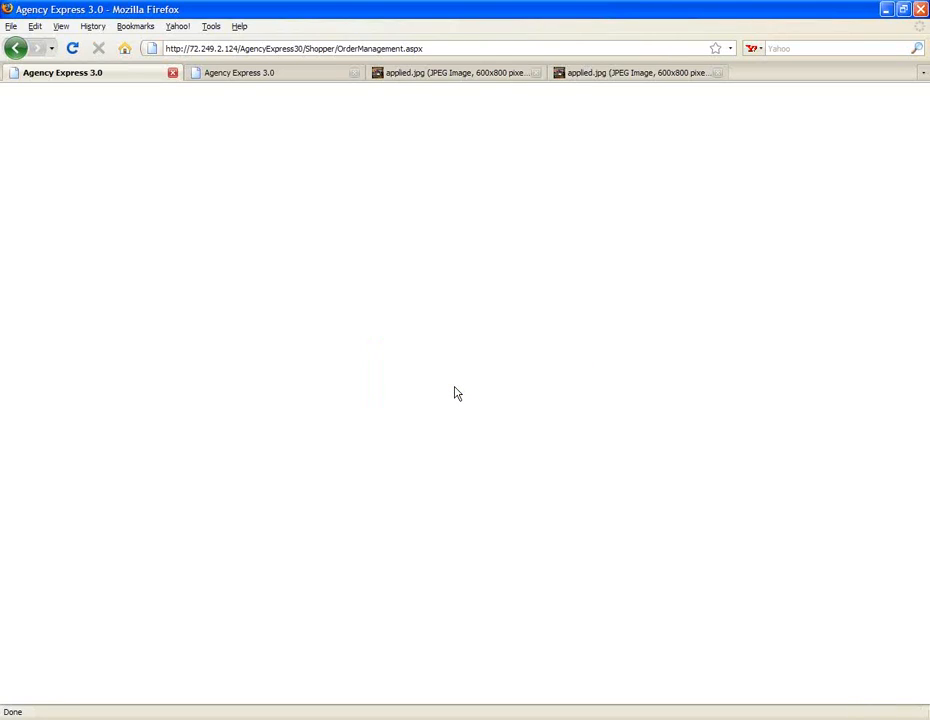
left_click(465, 48)
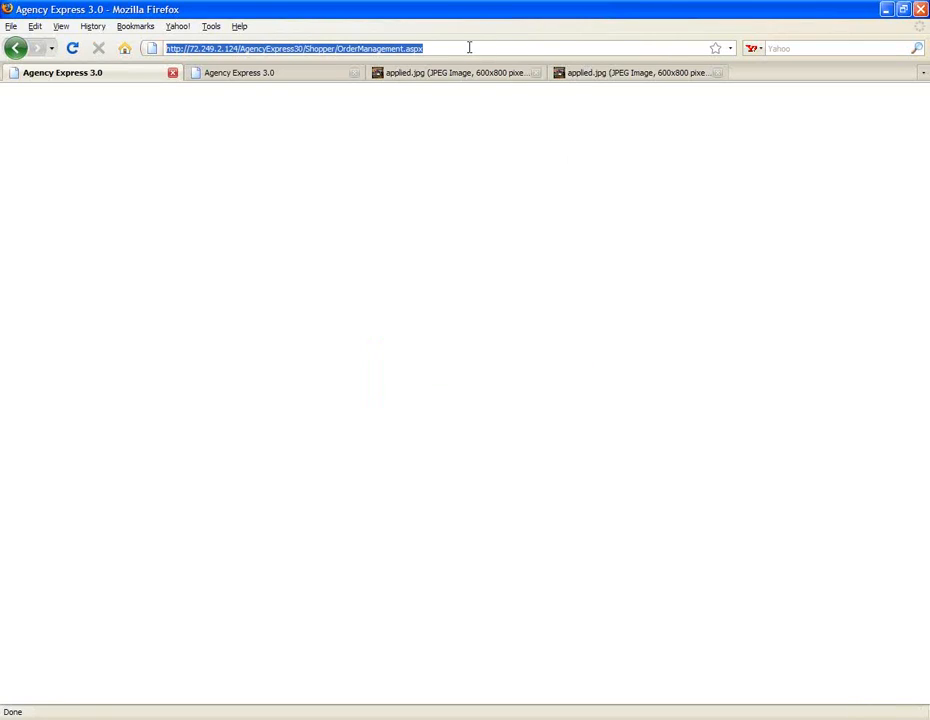
key("Return")
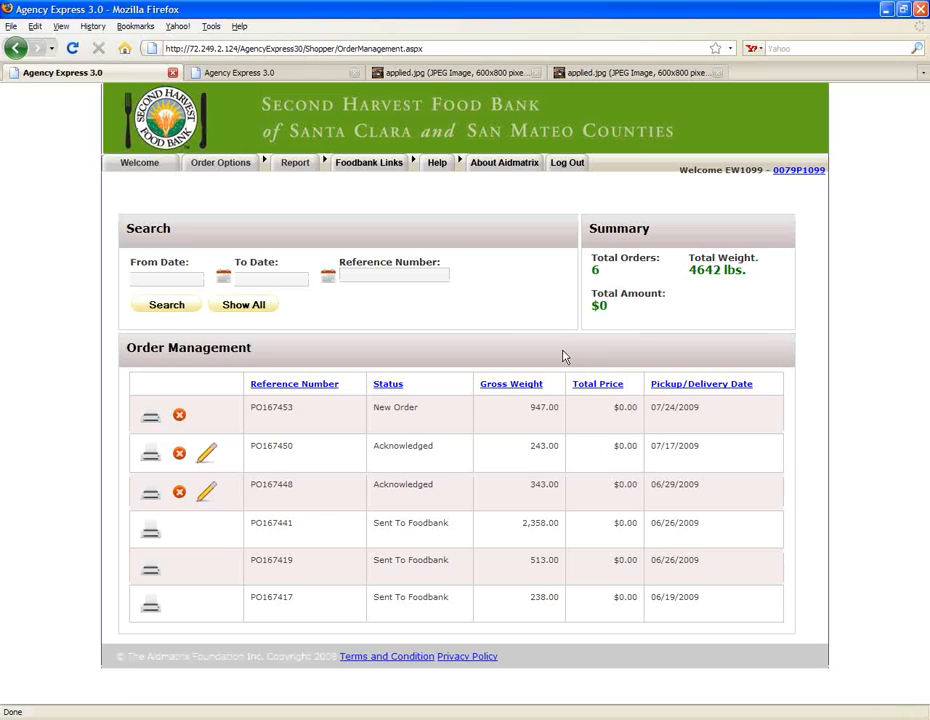